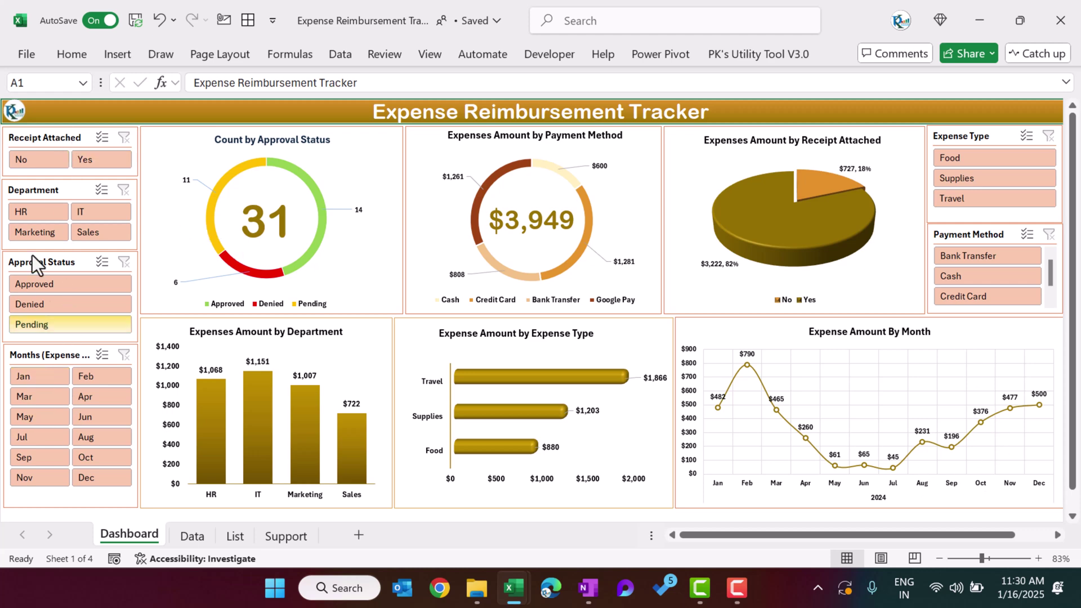
# Try the Receipt Attached (No, Yes) and Department (HR, IT, Sales) slicers, clearing each.
pyautogui.click(39, 159)
pyautogui.click(103, 157)
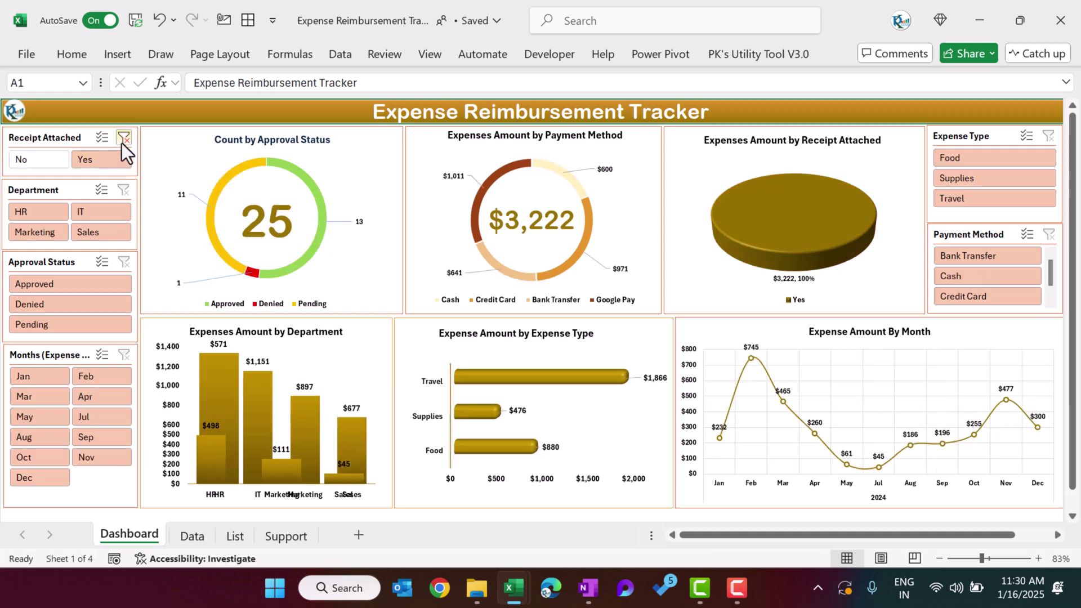
pyautogui.click(125, 140)
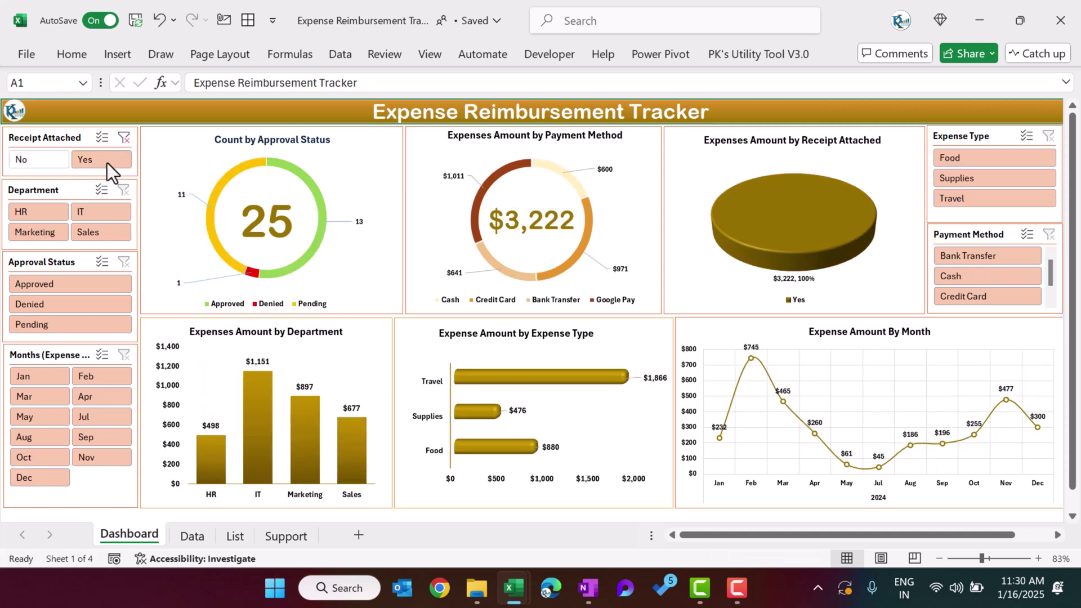
pyautogui.click(29, 214)
pyautogui.click(107, 214)
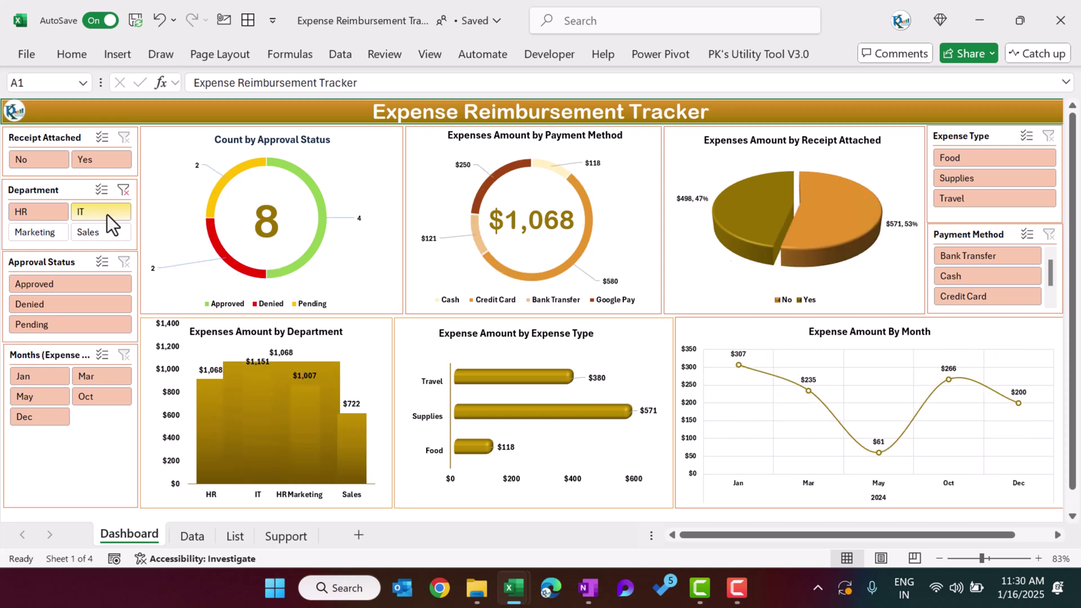
pyautogui.click(100, 232)
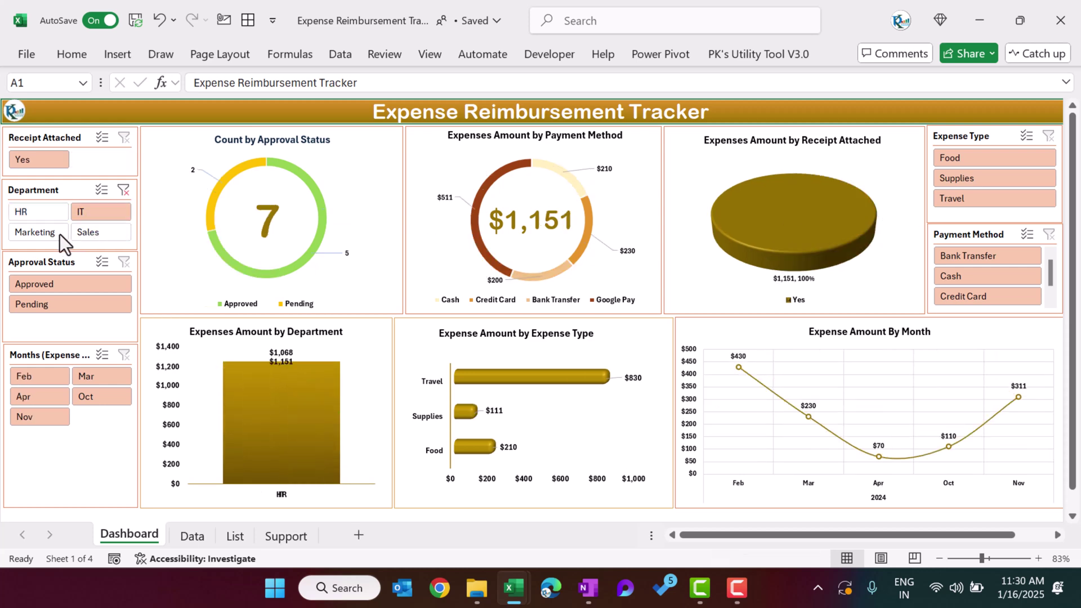
pyautogui.click(123, 190)
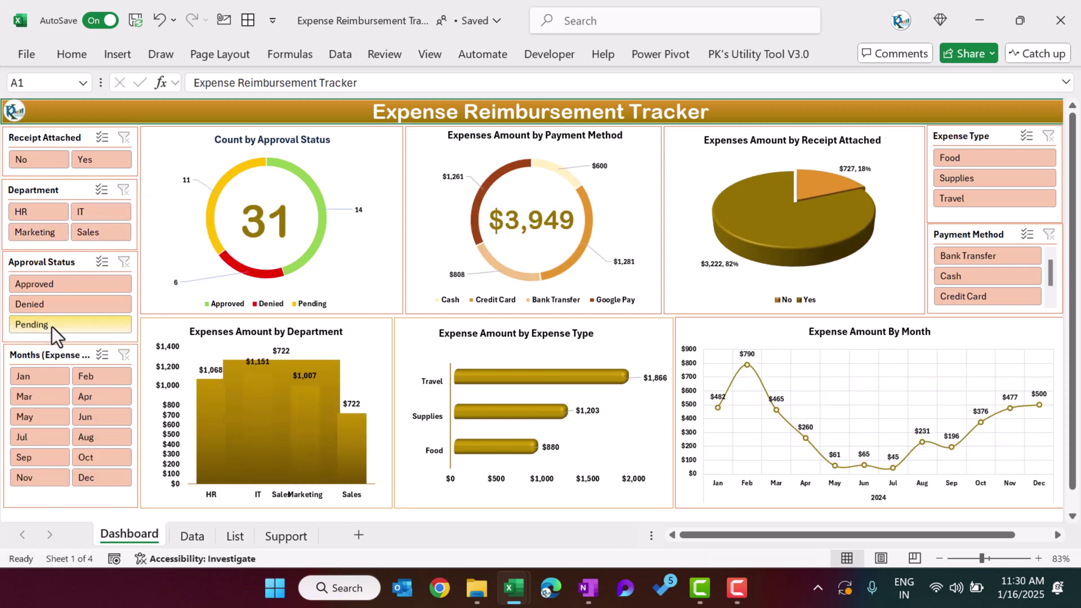
# Filter Approval Status to Denied, Pending, then Approved, and clear that slicer.
pyautogui.click(63, 306)
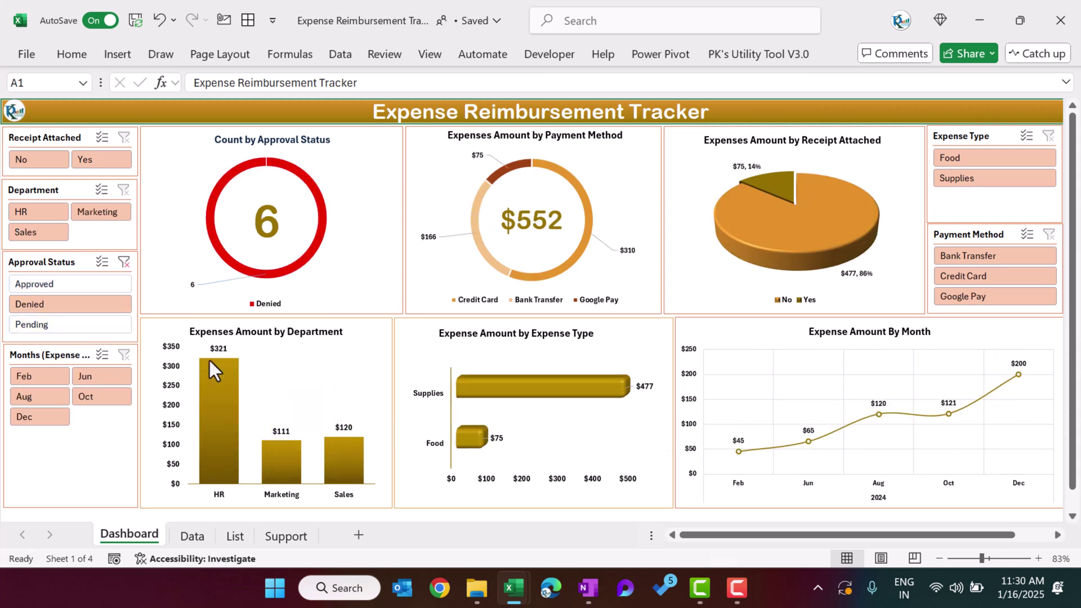
pyautogui.keyDown('ctrl'); pyautogui.click(69, 325); pyautogui.keyUp('ctrl')
pyautogui.keyDown('ctrl'); pyautogui.click(81, 299); pyautogui.keyUp('ctrl')
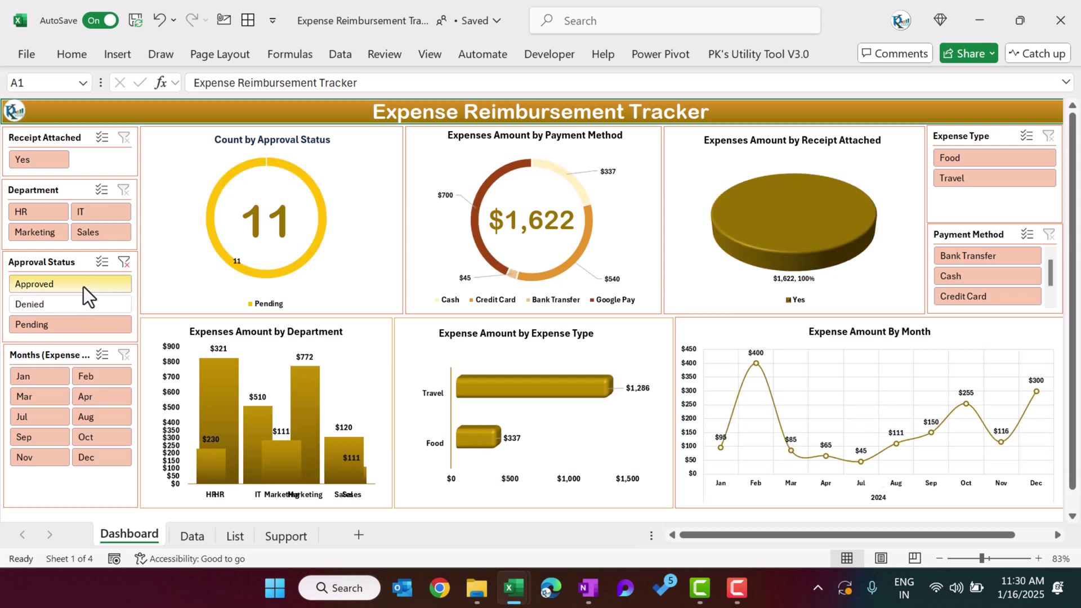
pyautogui.click(84, 286)
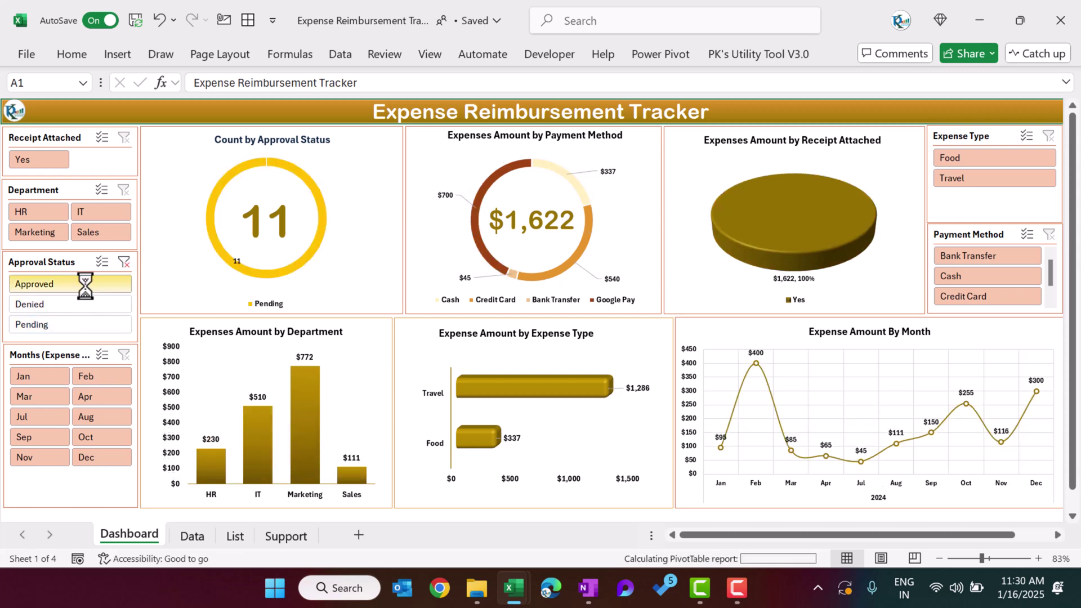
pyautogui.click(124, 265)
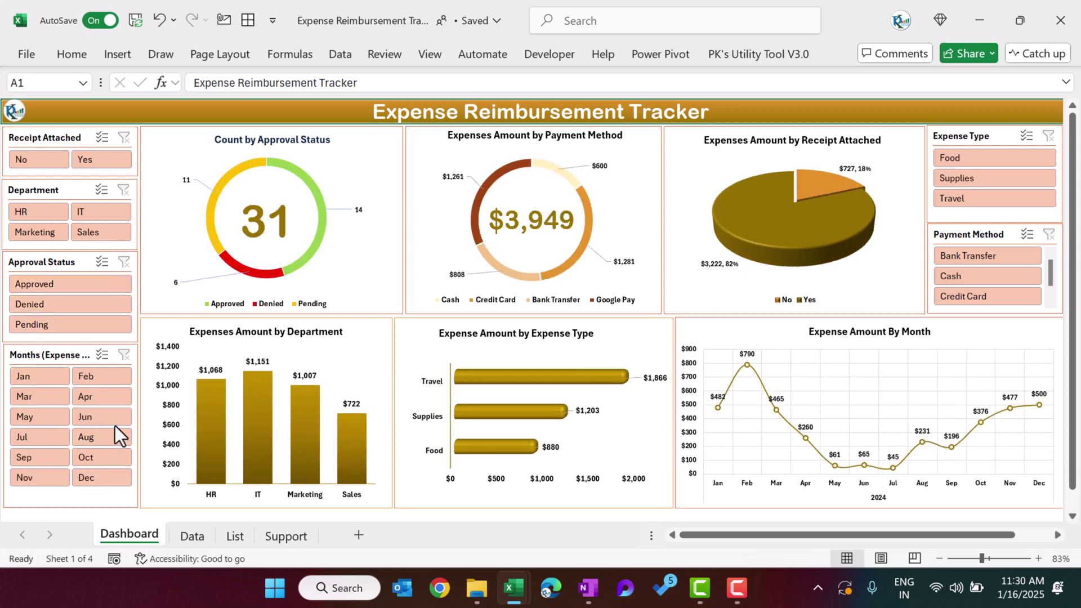
# Filter the Months slicer to June, May, then January, and clear it.
pyautogui.click(88, 420)
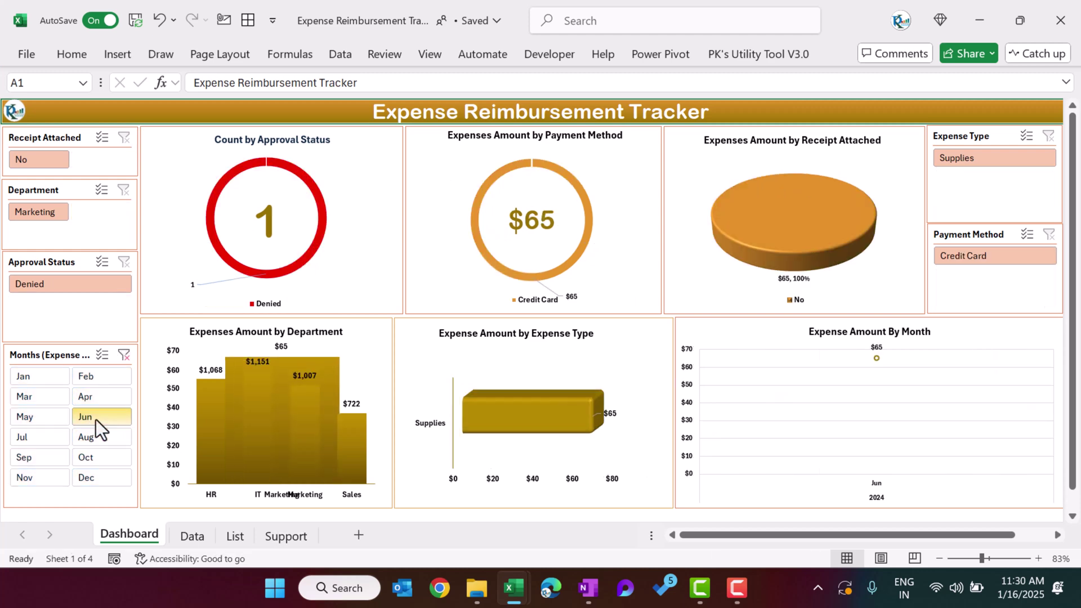
pyautogui.click(26, 421)
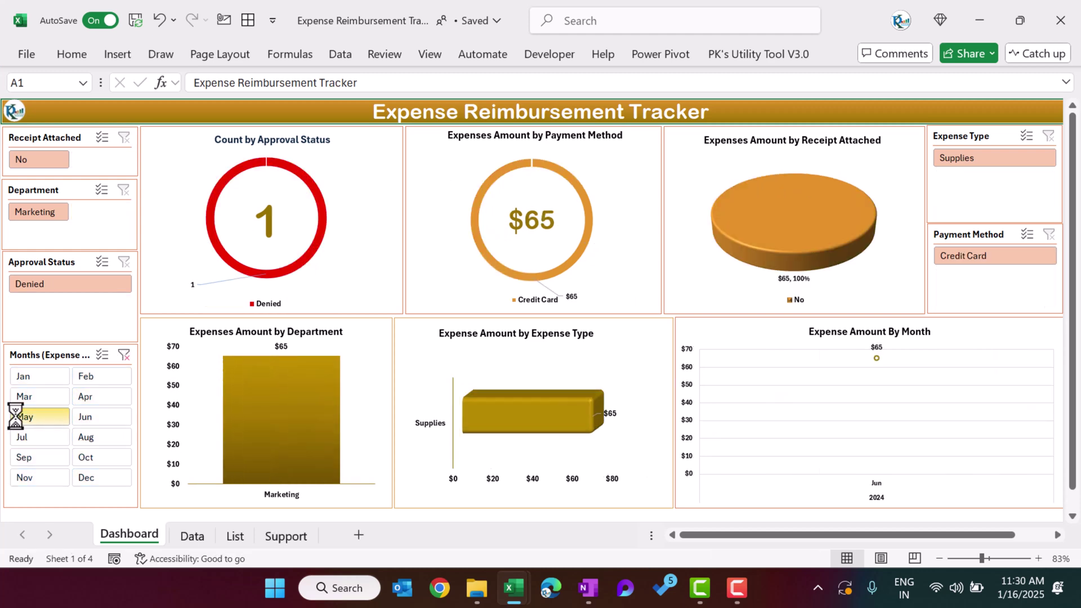
pyautogui.click(42, 374)
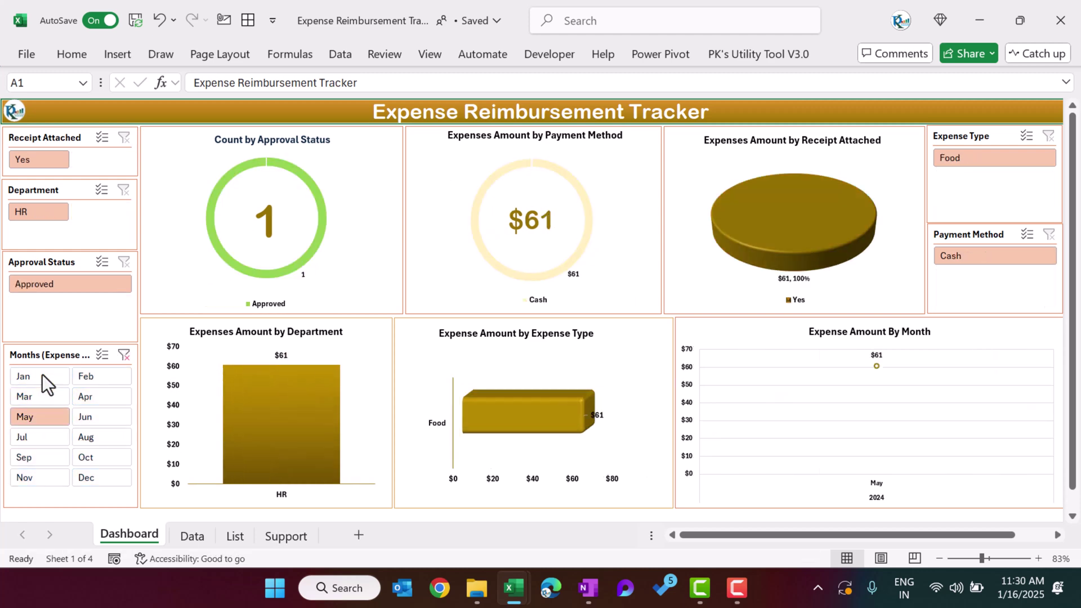
pyautogui.click(124, 355)
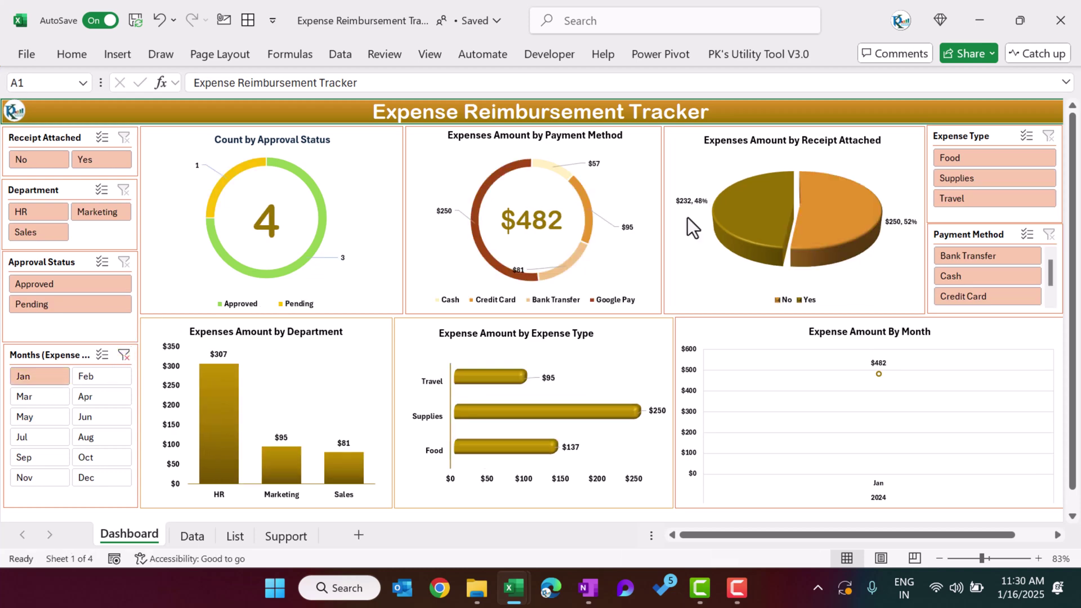
# Filter Expense Type to Food, then Supplies, and clear the Expense Type slicer.
pyautogui.click(990, 159)
pyautogui.click(990, 179)
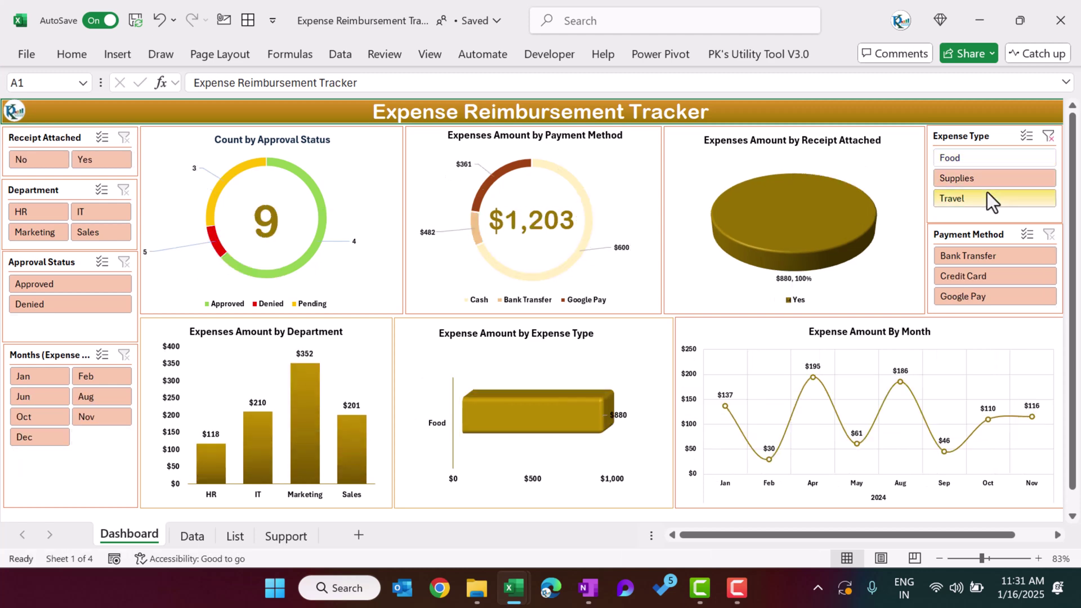
pyautogui.click(1048, 137)
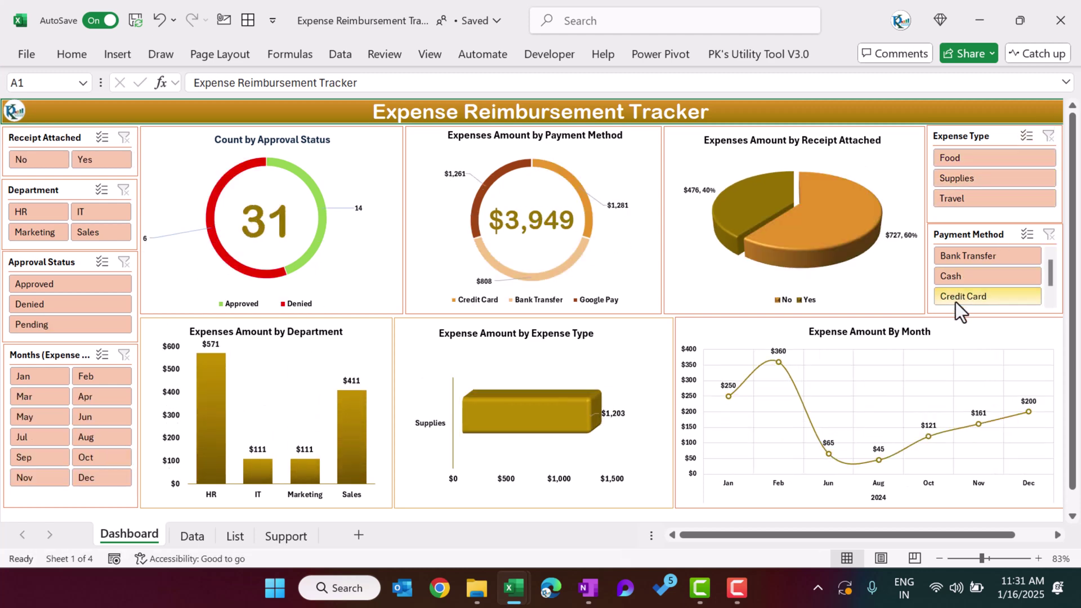
pyautogui.click(191, 538)
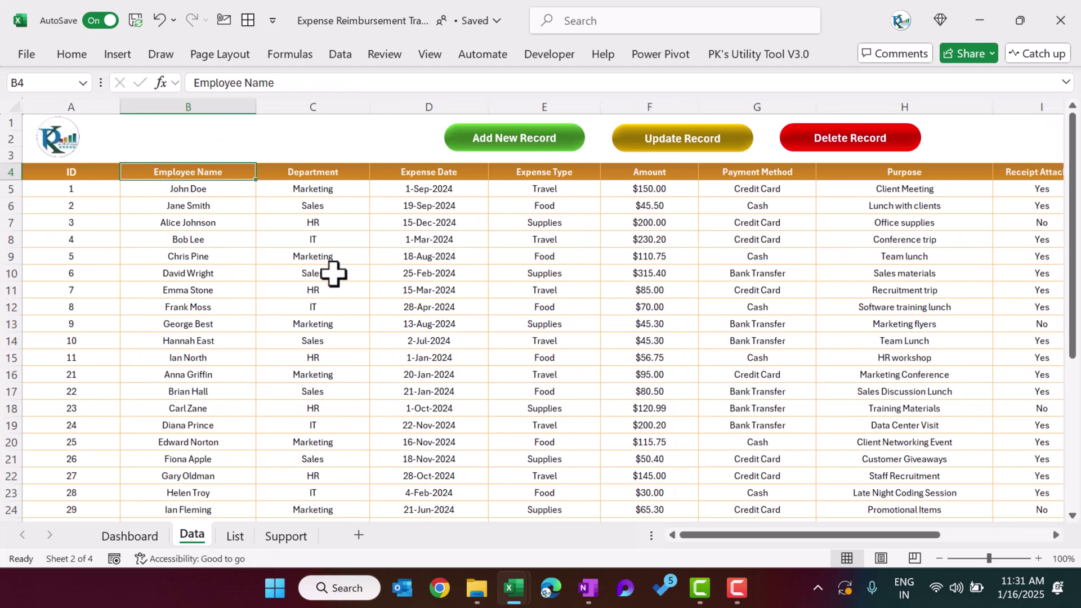
pyautogui.click(309, 207)
pyautogui.moveTo(79, 194); pyautogui.dragTo(79, 307)
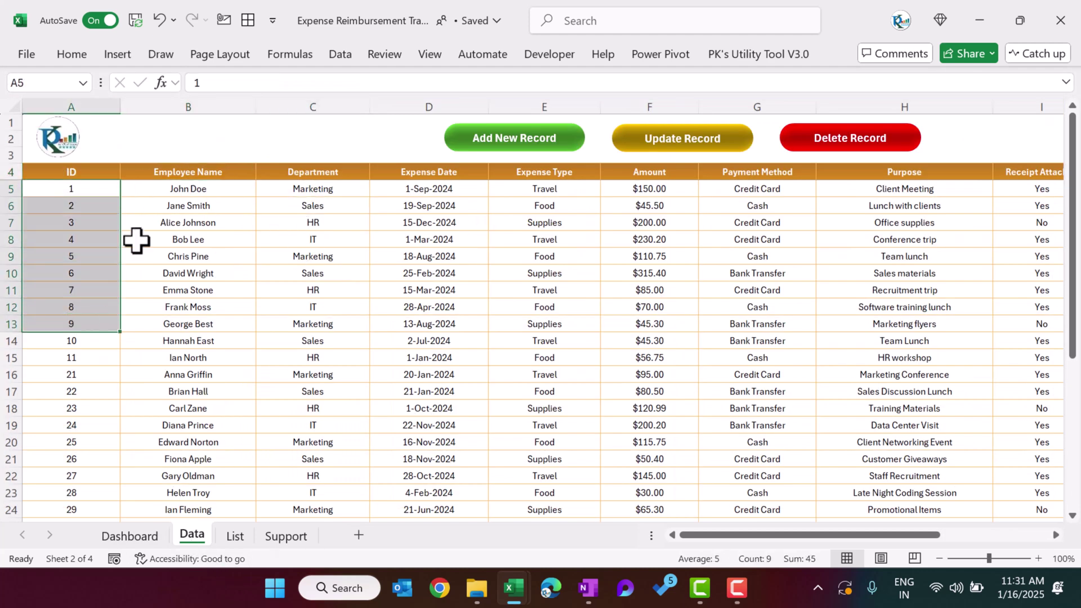
pyautogui.click(89, 186)
pyautogui.moveTo(93, 213); pyautogui.dragTo(162, 203)
pyautogui.click(188, 188)
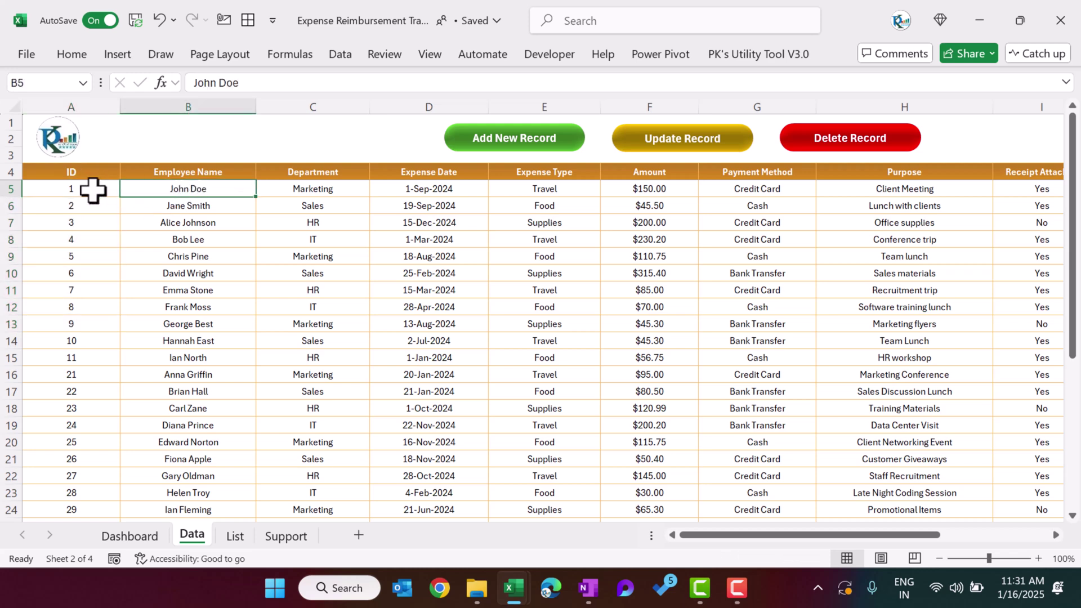
pyautogui.moveTo(92, 188); pyautogui.dragTo(80, 277)
pyautogui.click(205, 191)
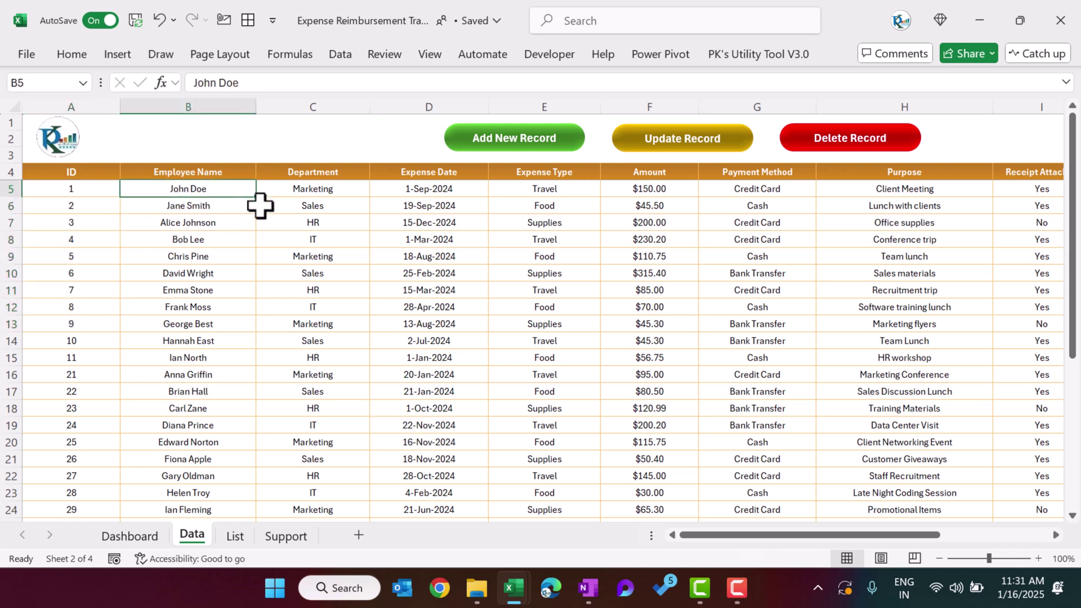
pyautogui.press('Up')
pyautogui.press('Right')
pyautogui.press('Right')
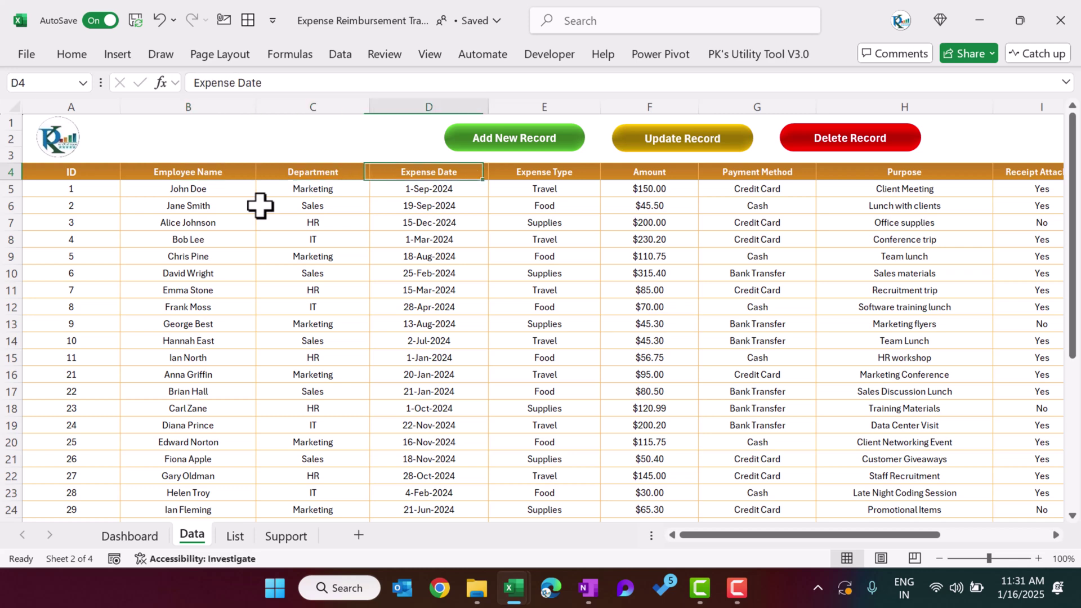
pyautogui.press('Right')
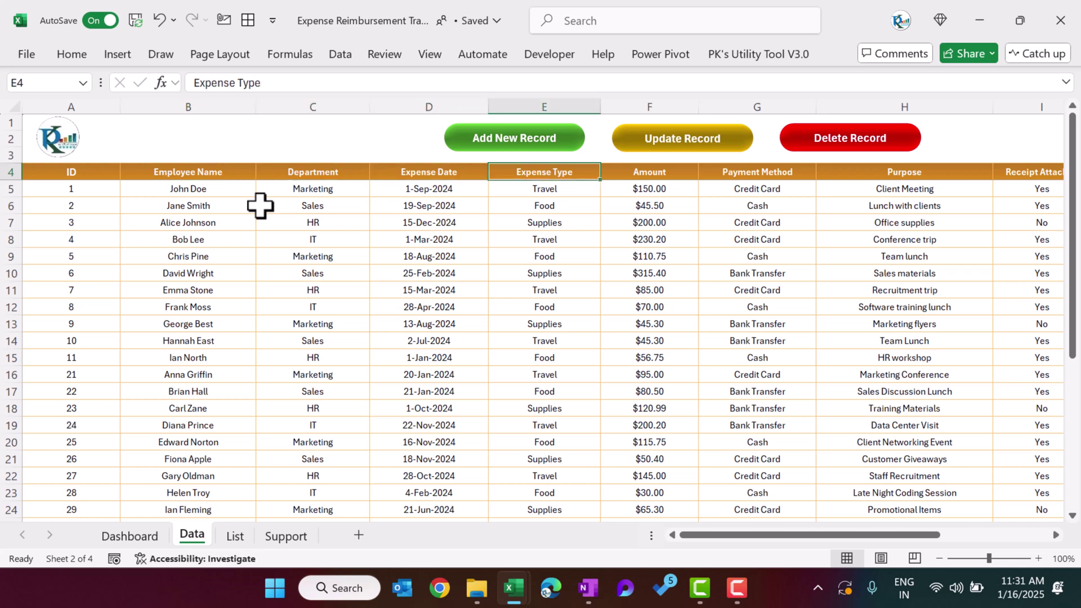
pyautogui.press('Right')
pyautogui.press('Right')
pyautogui.press('Right')
pyautogui.press('Right')
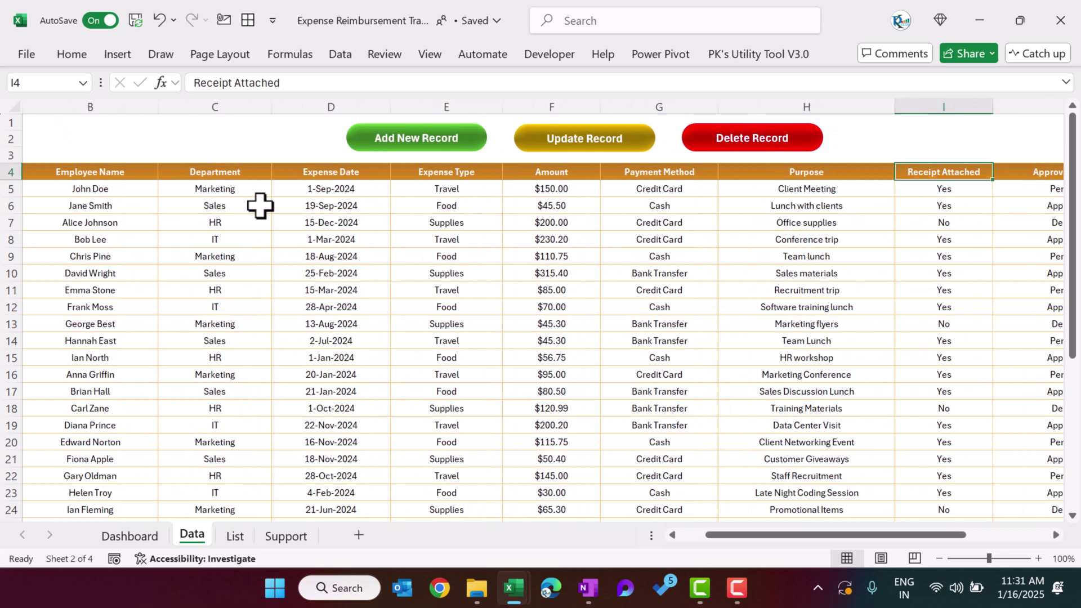
pyautogui.press('Right')
pyautogui.press('Right')
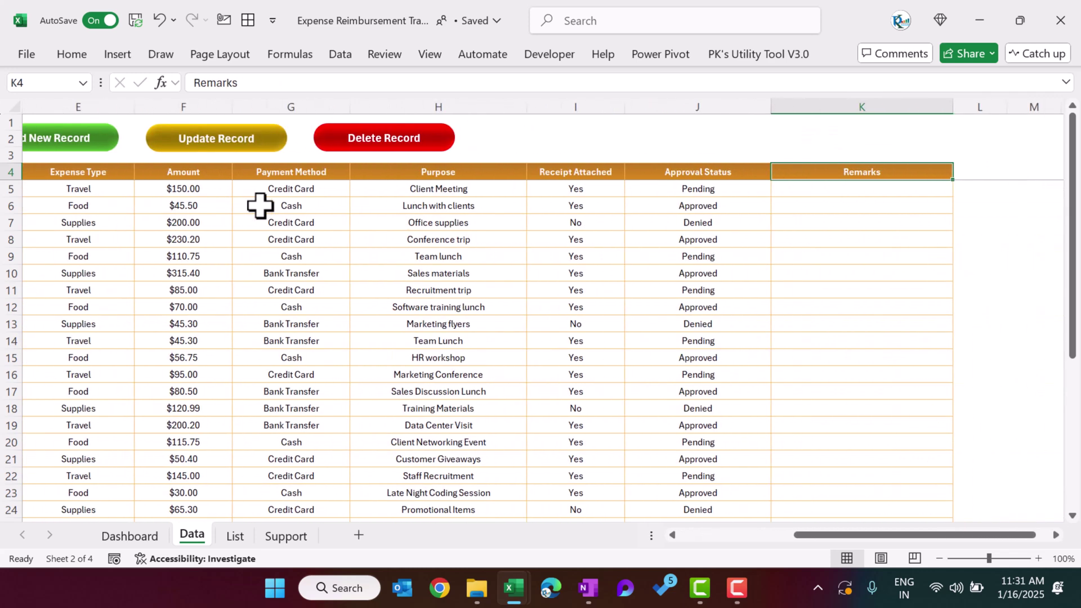
pyautogui.press('Down')
pyautogui.press('Home')
pyautogui.hotkey('ctrl', 'Down')
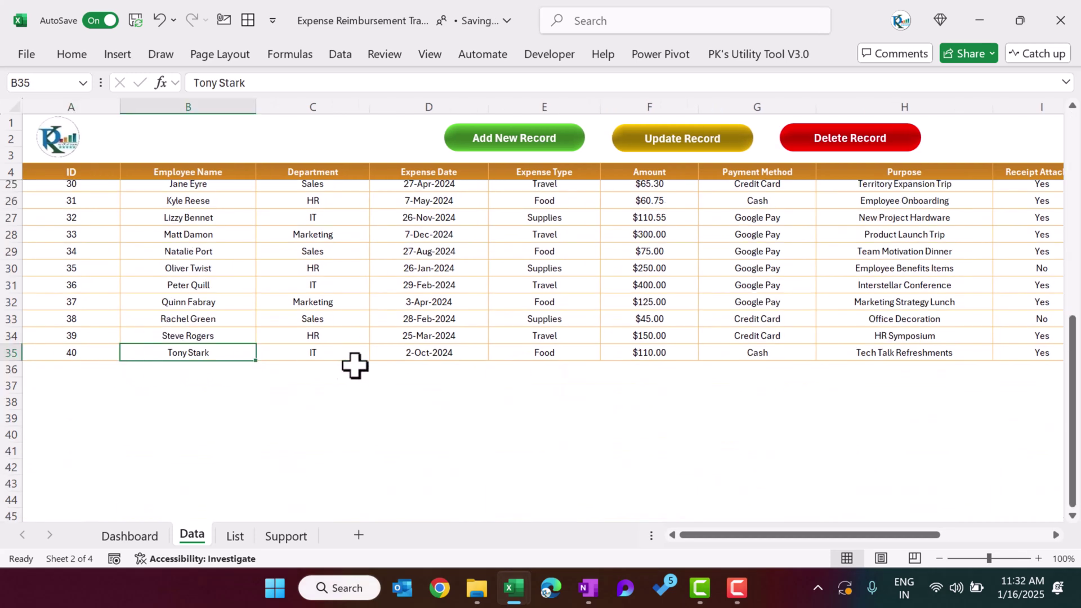
pyautogui.click(403, 369)
pyautogui.scroll(2, 525, 230)
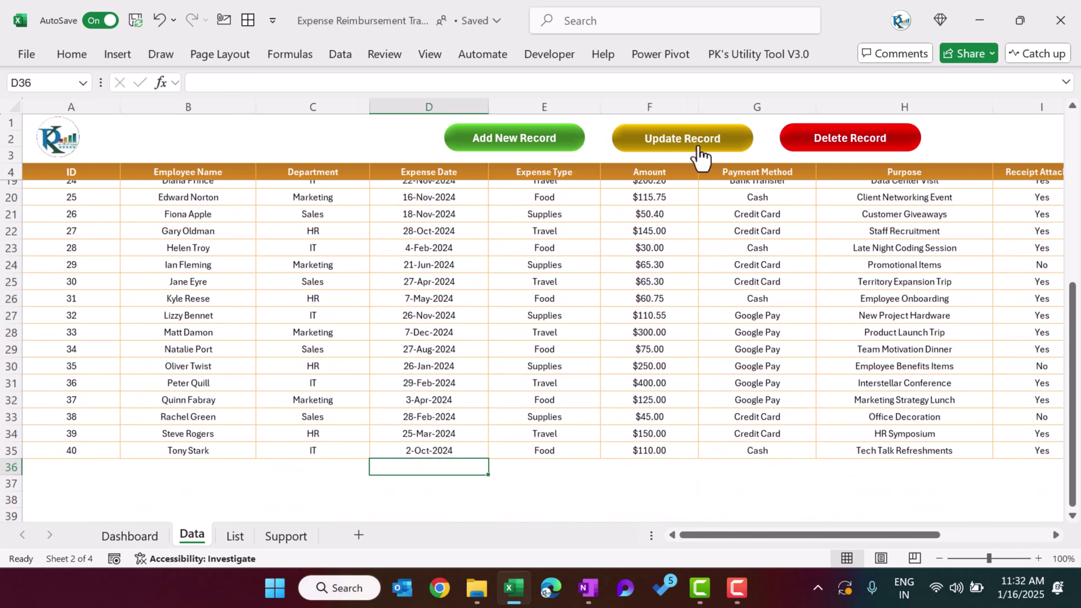
# Start a new expense record with the employee's name and department Sales.
pyautogui.click(538, 151)
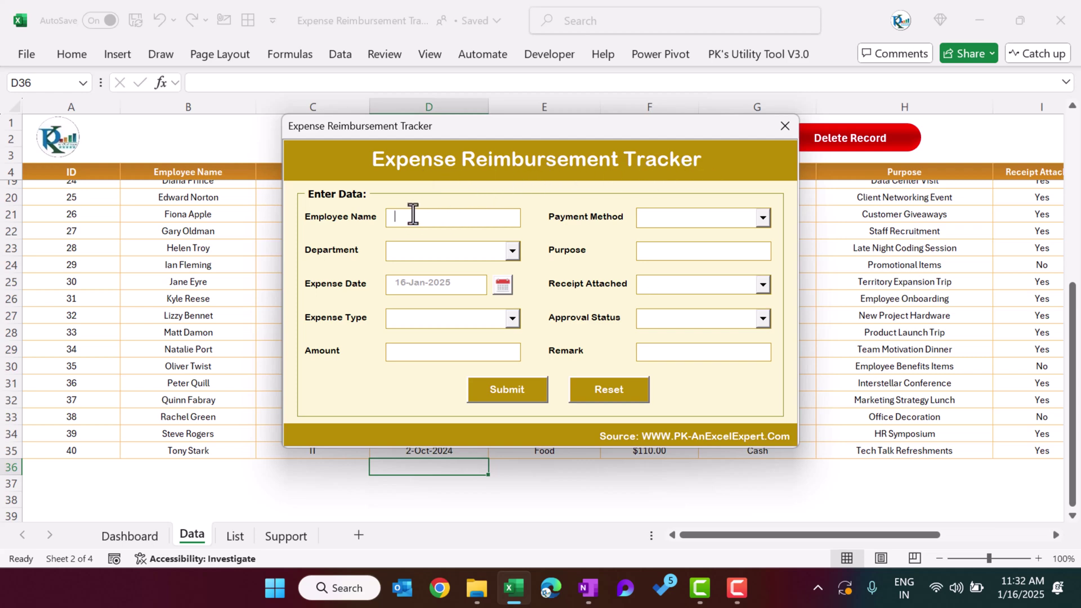
pyautogui.write('PK')
pyautogui.click(471, 248)
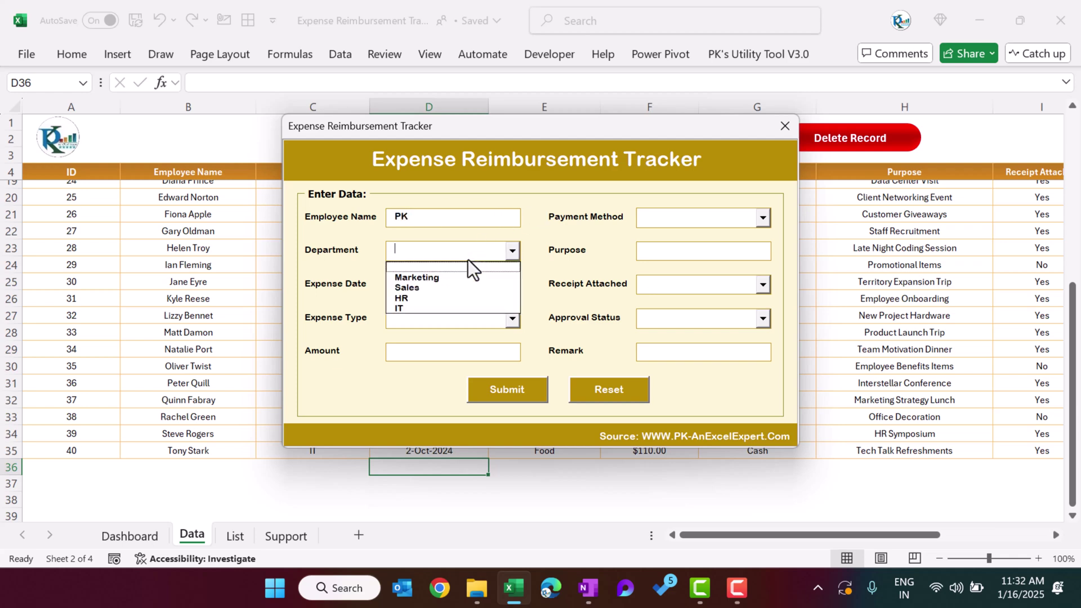
pyautogui.click(445, 289)
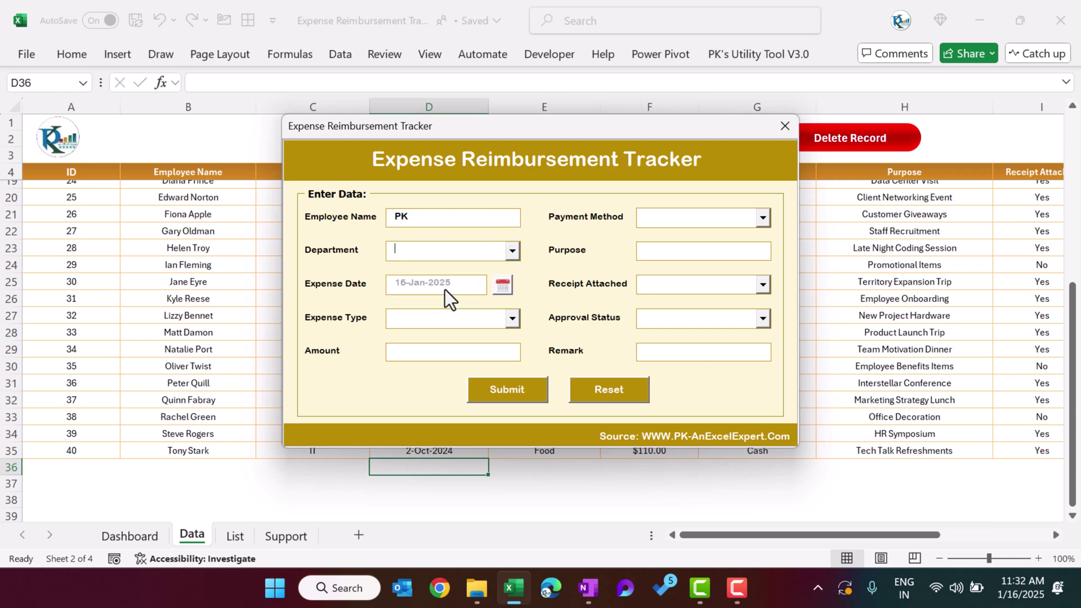
# Set the expense date to 15 January 2025 and bring up the expense type list.
pyautogui.click(506, 289)
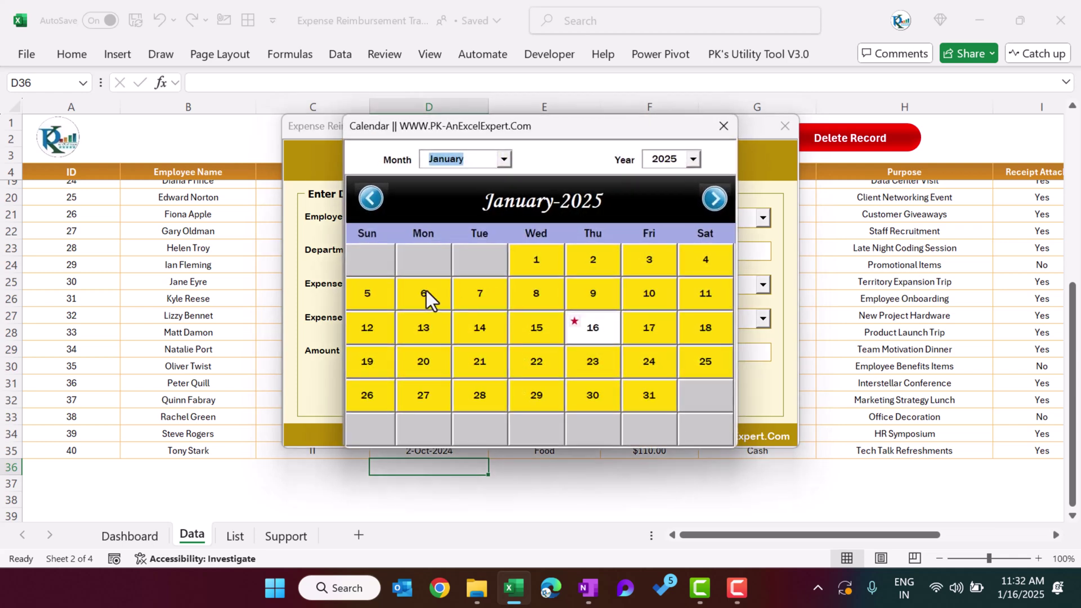
pyautogui.click(546, 332)
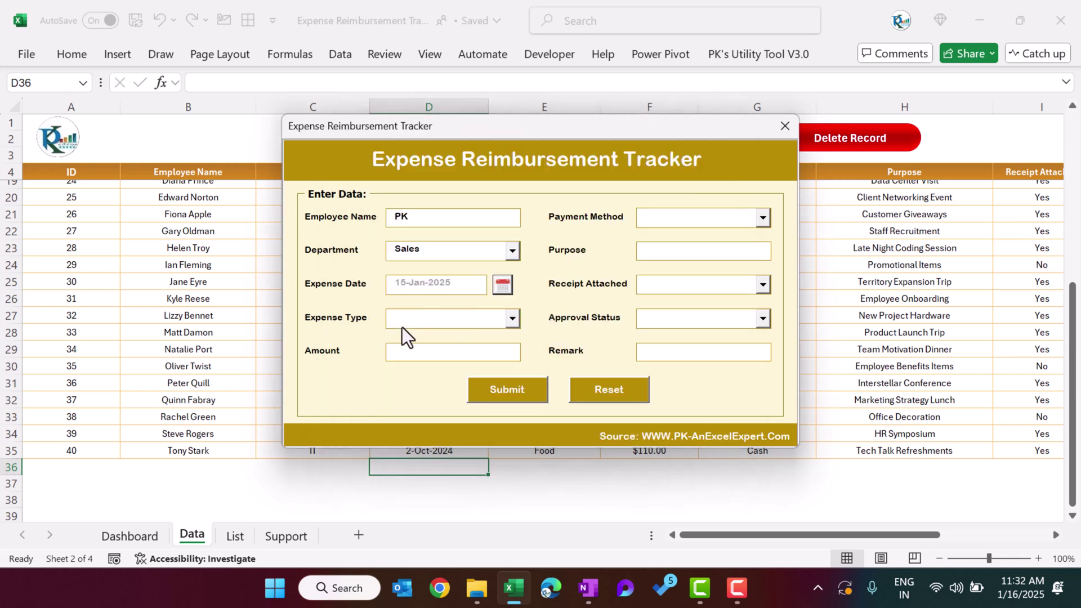
pyautogui.click(454, 321)
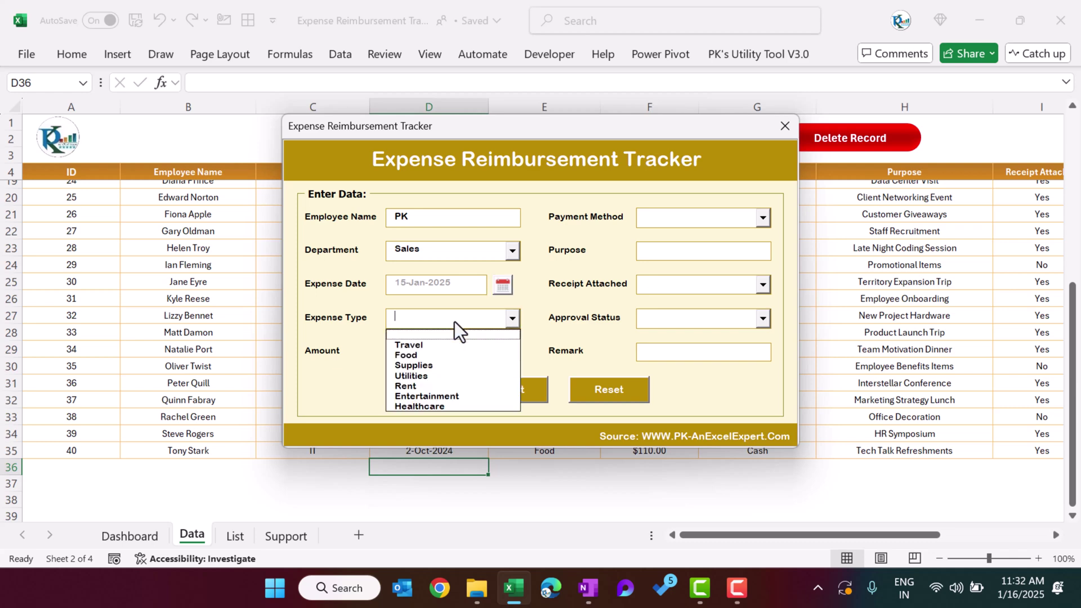
# Change the expense type from Food to Healthcare and enter an amount of 200.
pyautogui.click(437, 357)
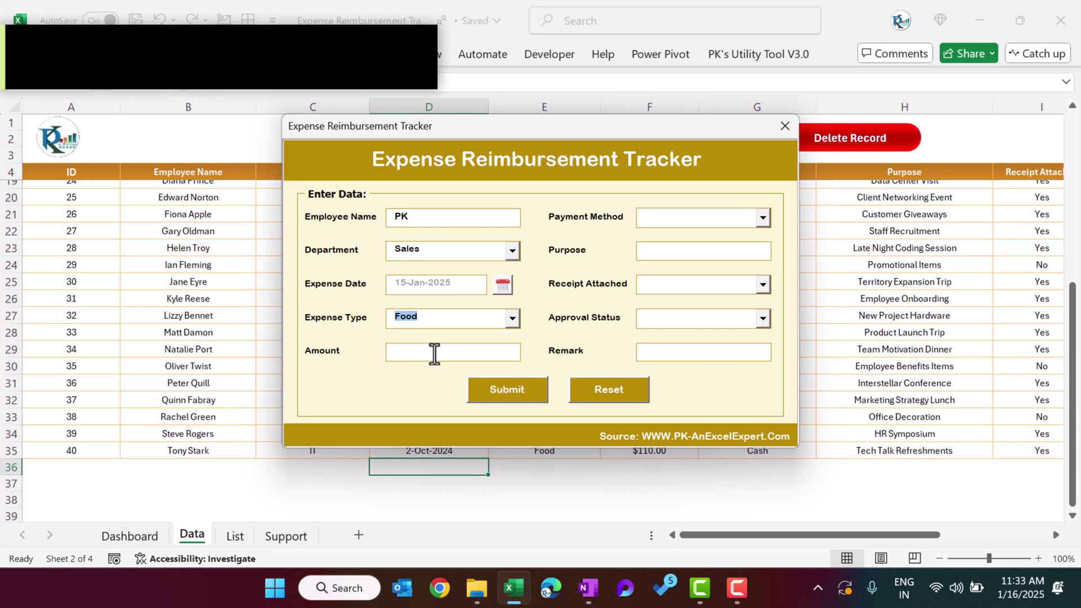
pyautogui.click(439, 323)
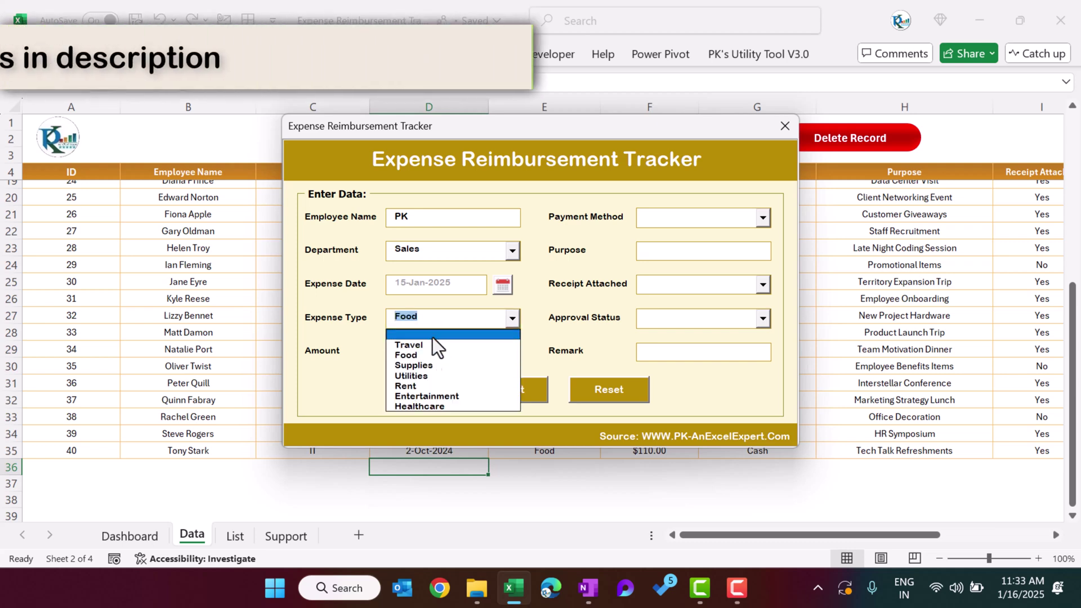
pyautogui.click(424, 407)
pyautogui.click(472, 344)
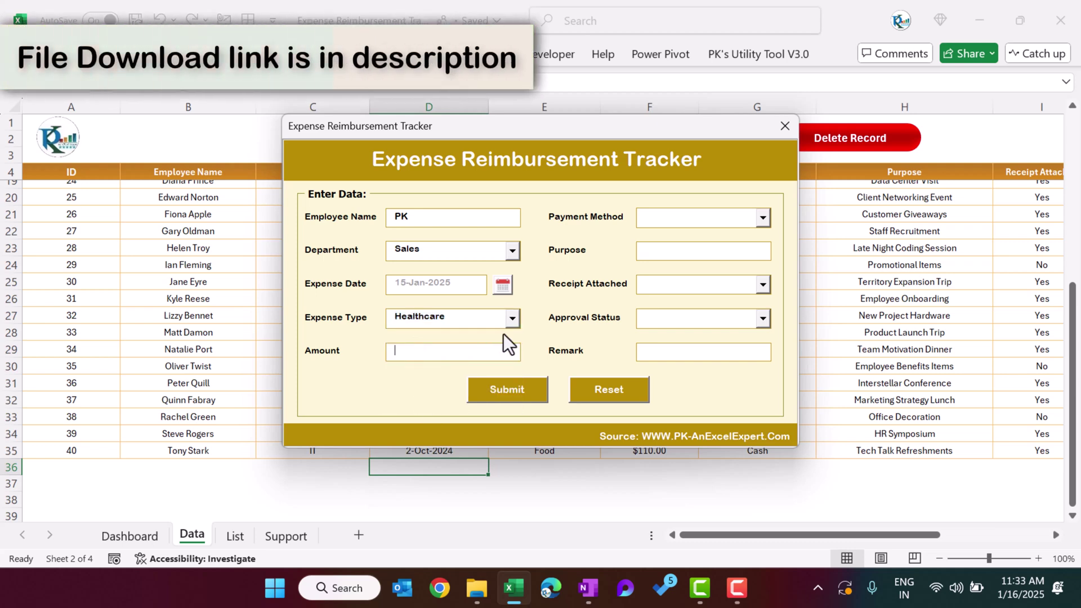
pyautogui.write('200')
# Set payment method to Credit Card and purpose to Medicine.
pyautogui.click(710, 216)
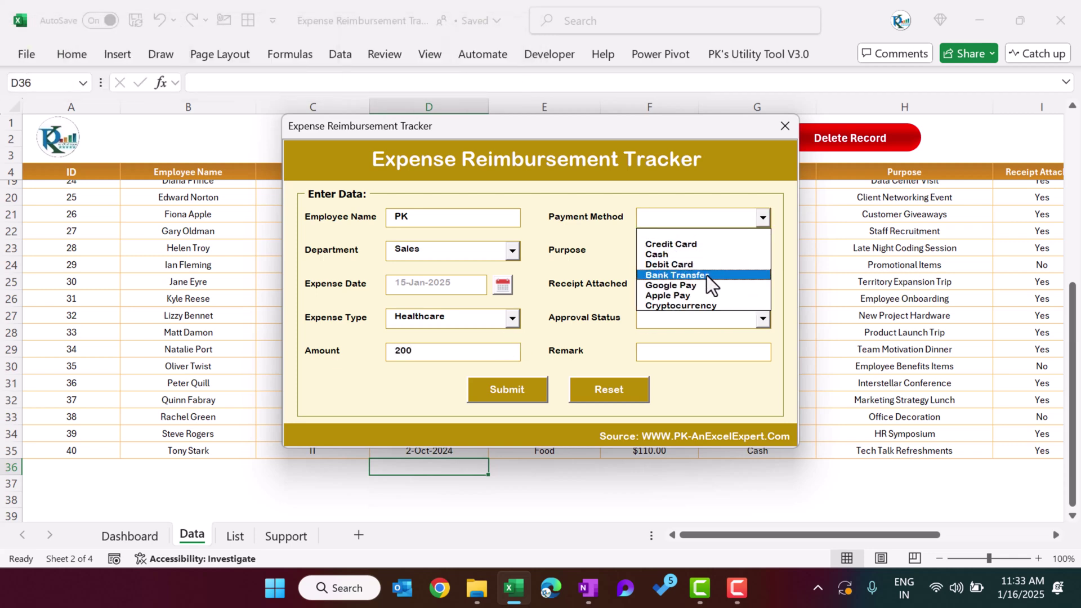
pyautogui.click(684, 246)
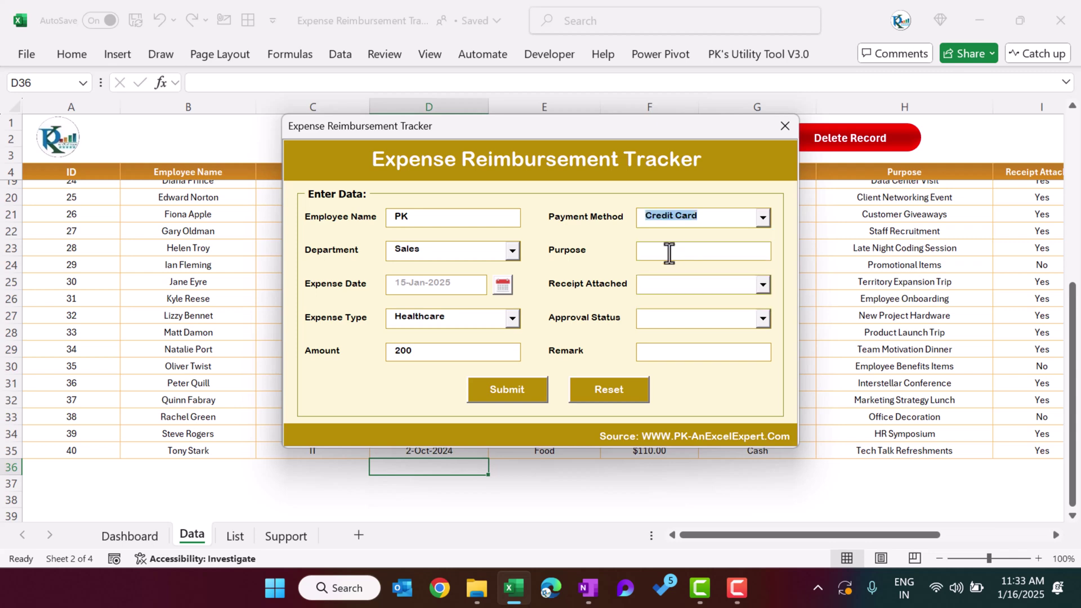
pyautogui.click(665, 252)
pyautogui.write('Medici')
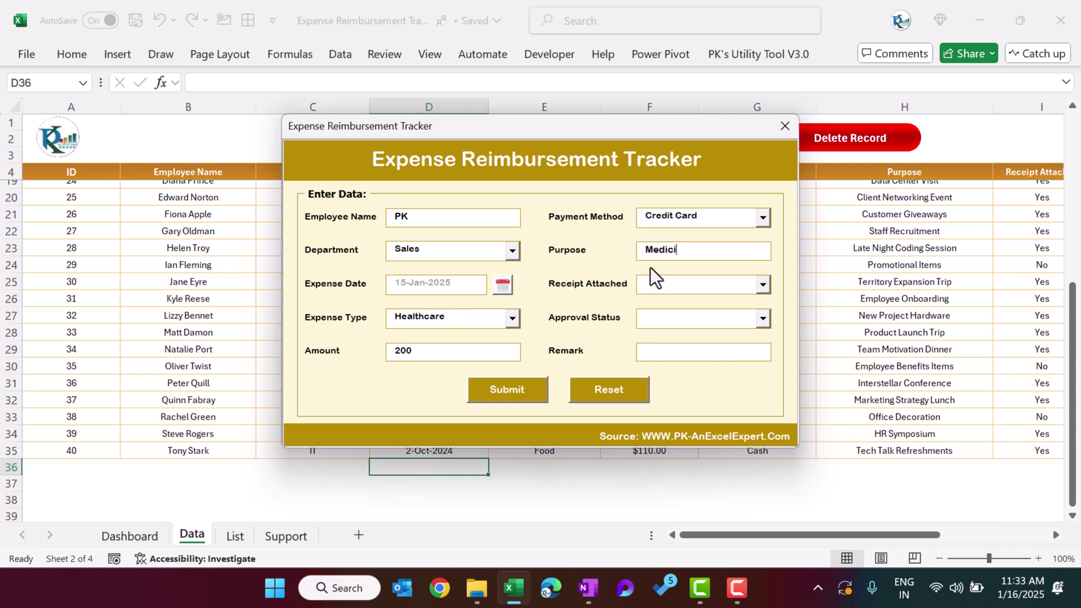
pyautogui.write('ne')
# Set Receipt Attached to Yes and approval status to Pending.
pyautogui.click(701, 283)
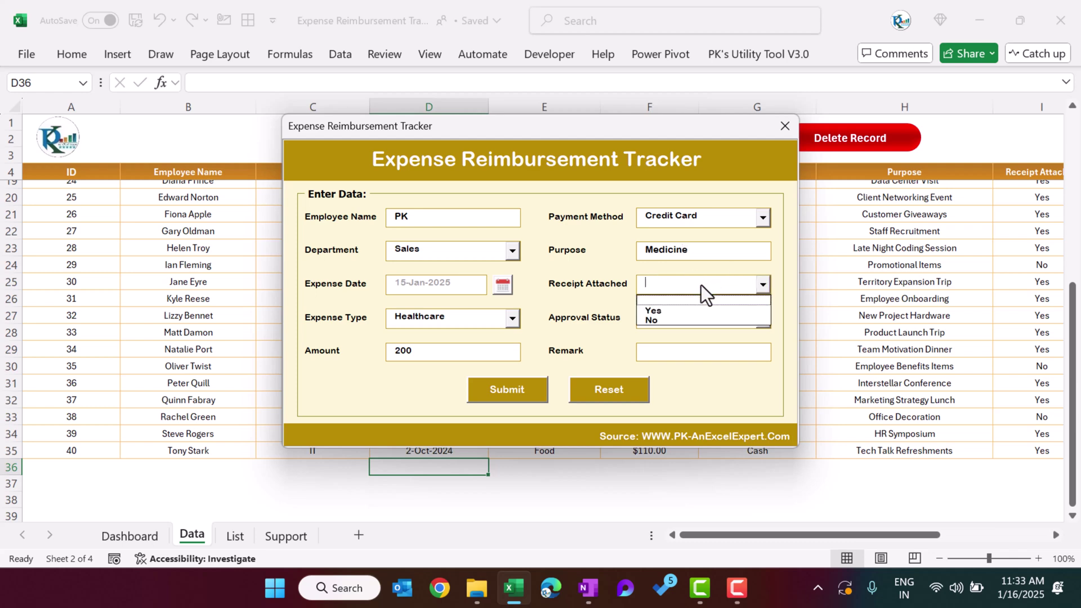
pyautogui.click(674, 313)
pyautogui.click(670, 321)
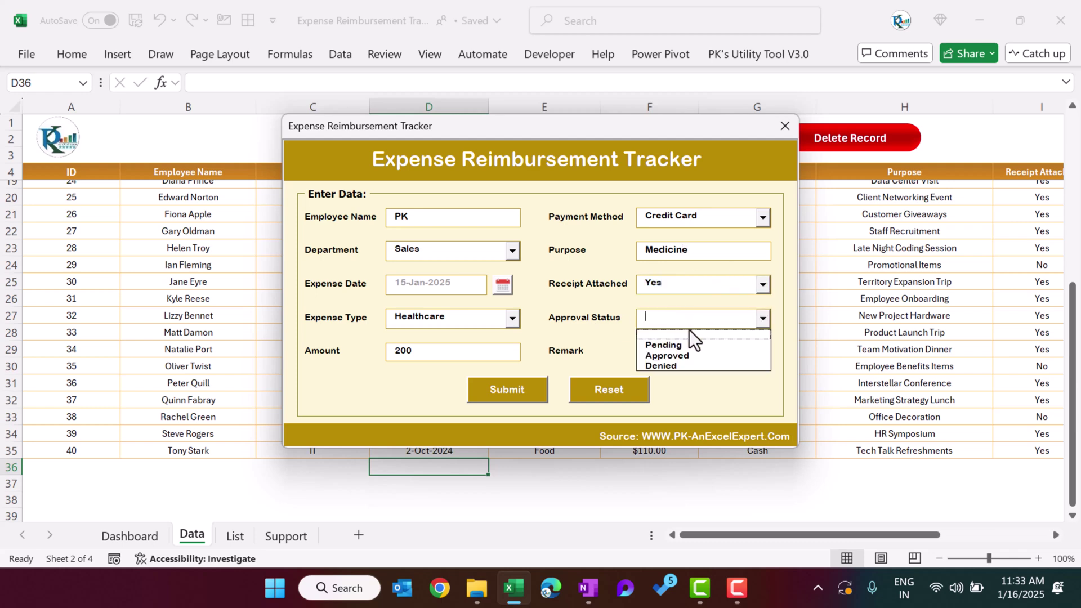
pyautogui.click(670, 344)
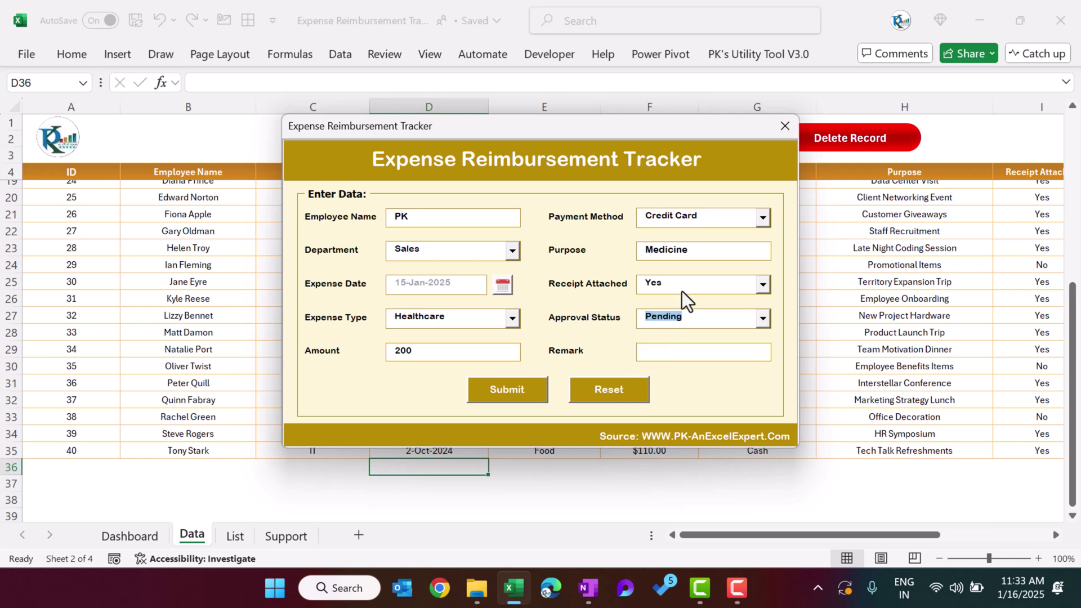
# Add the remark 'Medicine purchased' and submit the new expense record.
pyautogui.doubleClick(711, 246)
pyautogui.hotkey('ctrl', 'c')
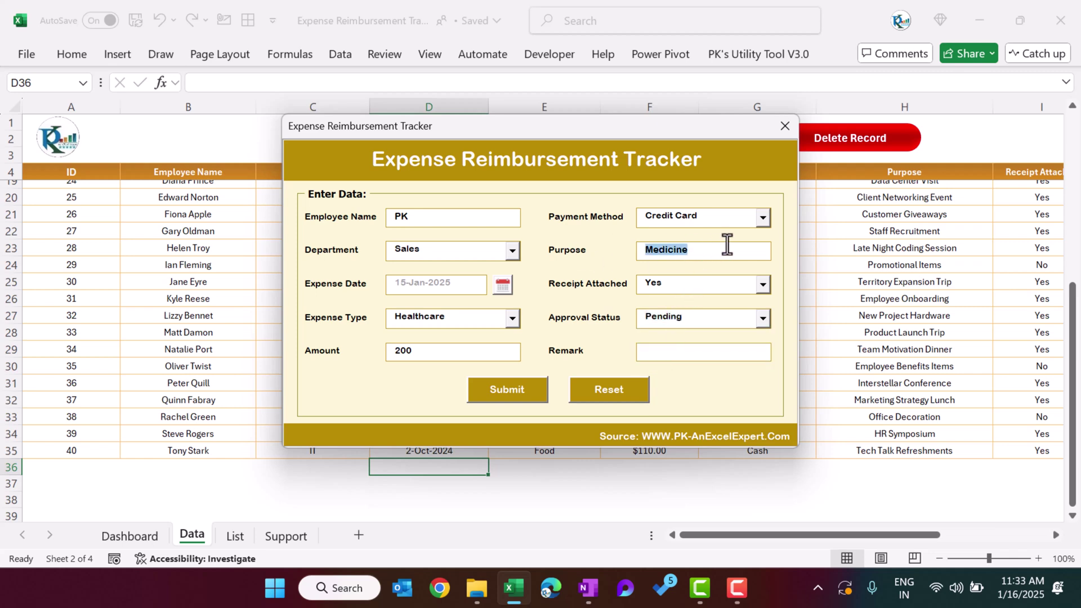
pyautogui.click(676, 355)
pyautogui.hotkey('ctrl', 'v')
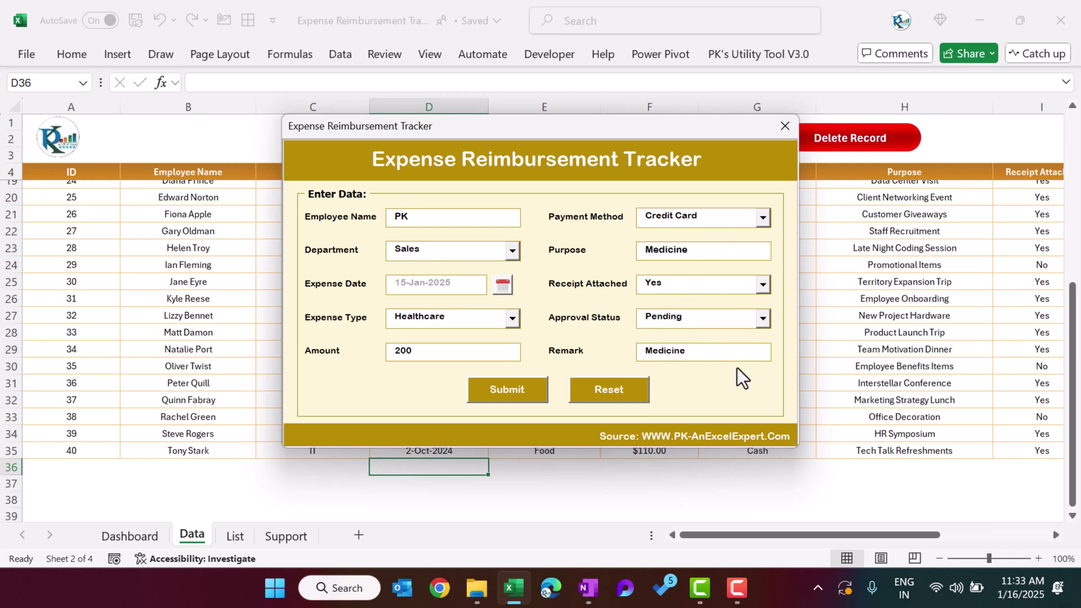
pyautogui.write('pur')
pyautogui.click(528, 393)
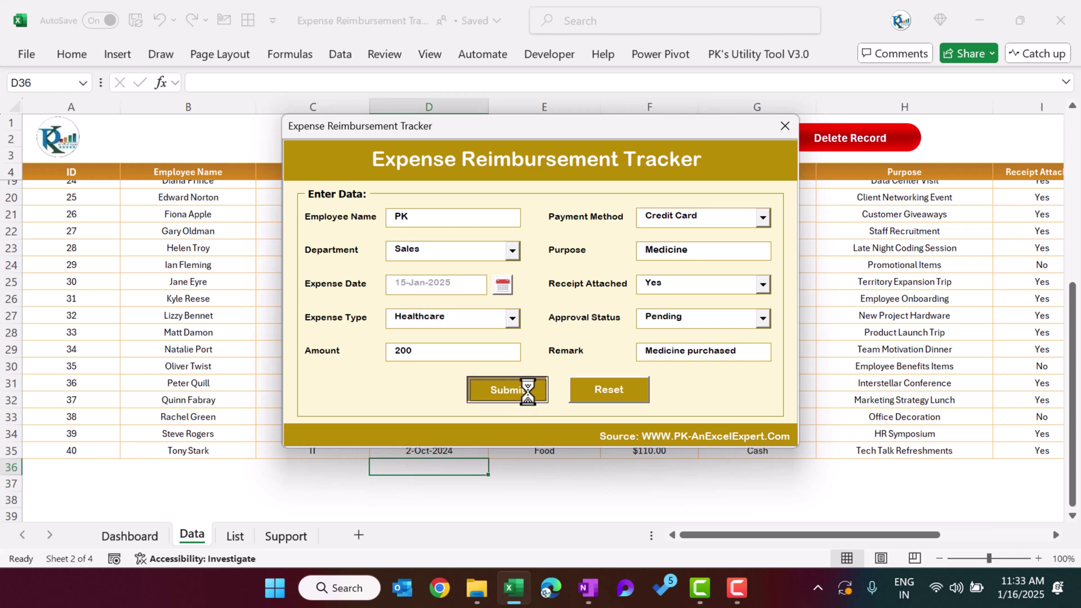
# Close the entry form and check record 41's name and department in protected row 36.
pyautogui.click(613, 354)
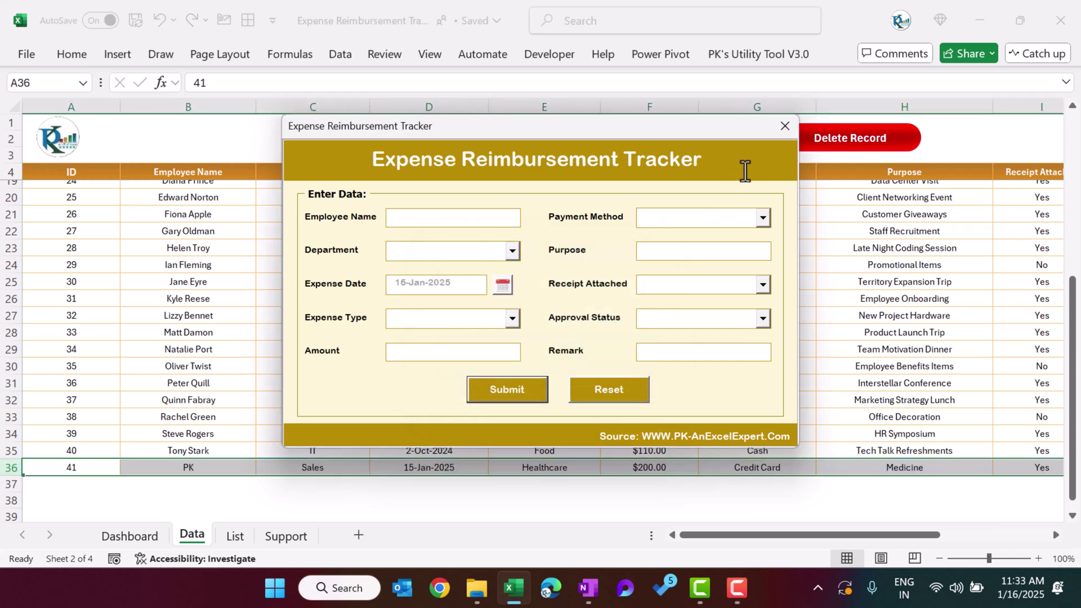
pyautogui.click(785, 126)
pyautogui.click(213, 467)
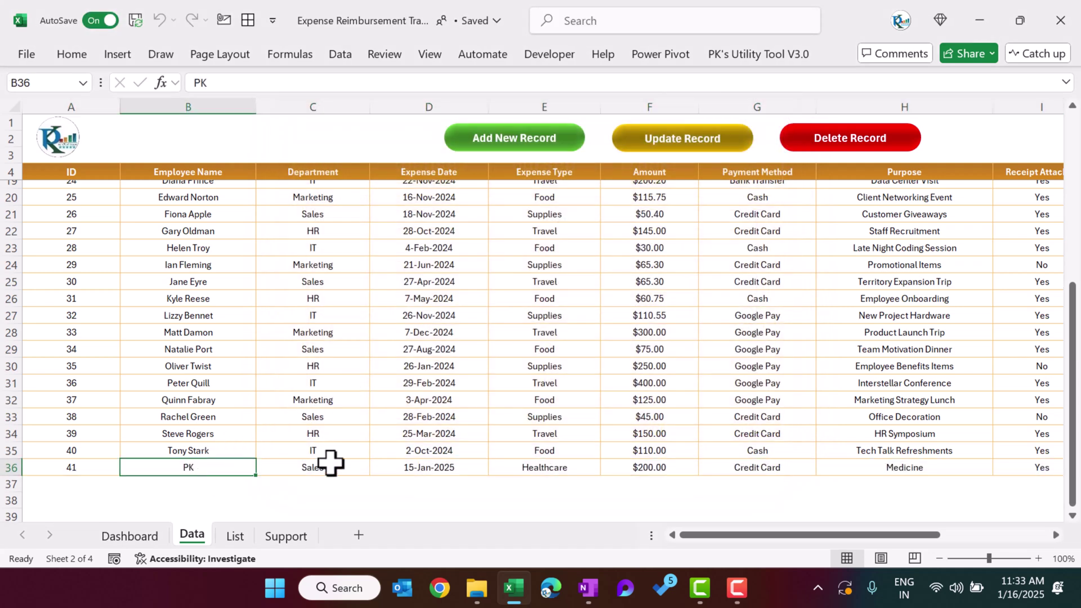
pyautogui.doubleClick(338, 467)
pyautogui.press('Return')
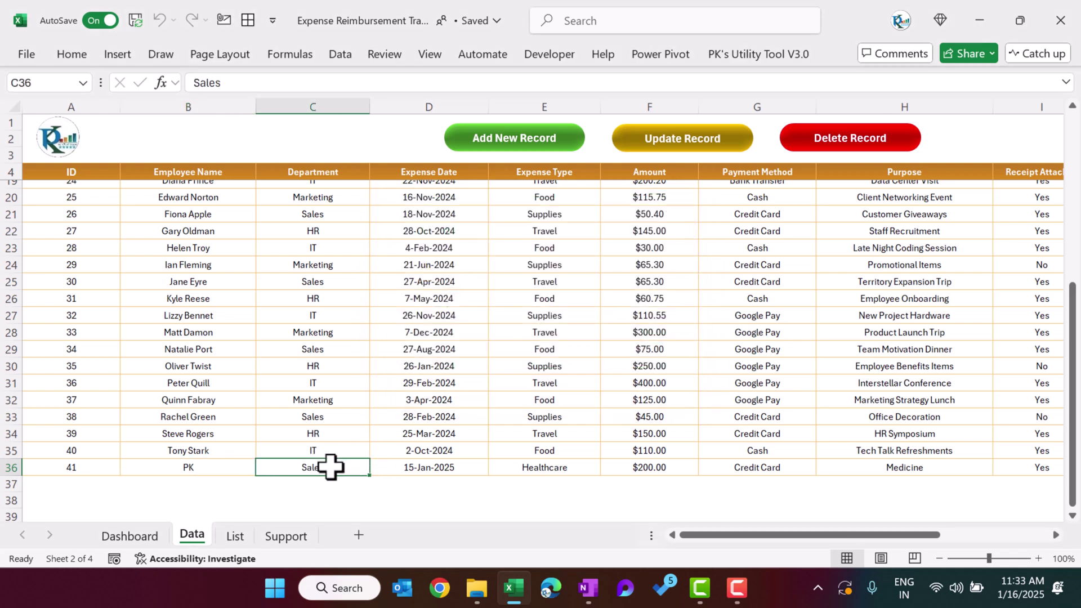
pyautogui.doubleClick(335, 468)
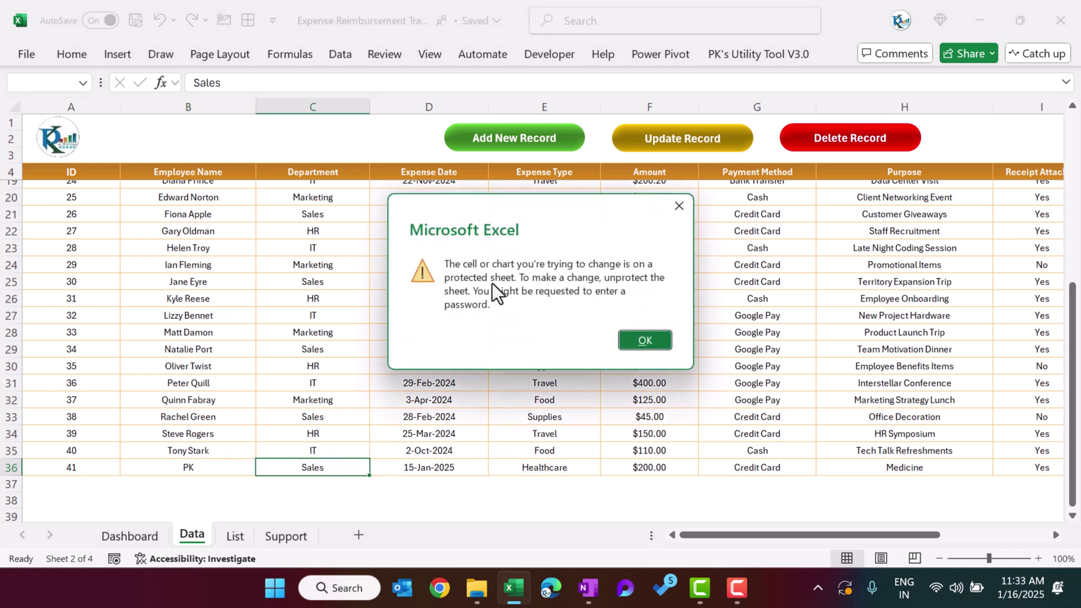
pyautogui.press('Return')
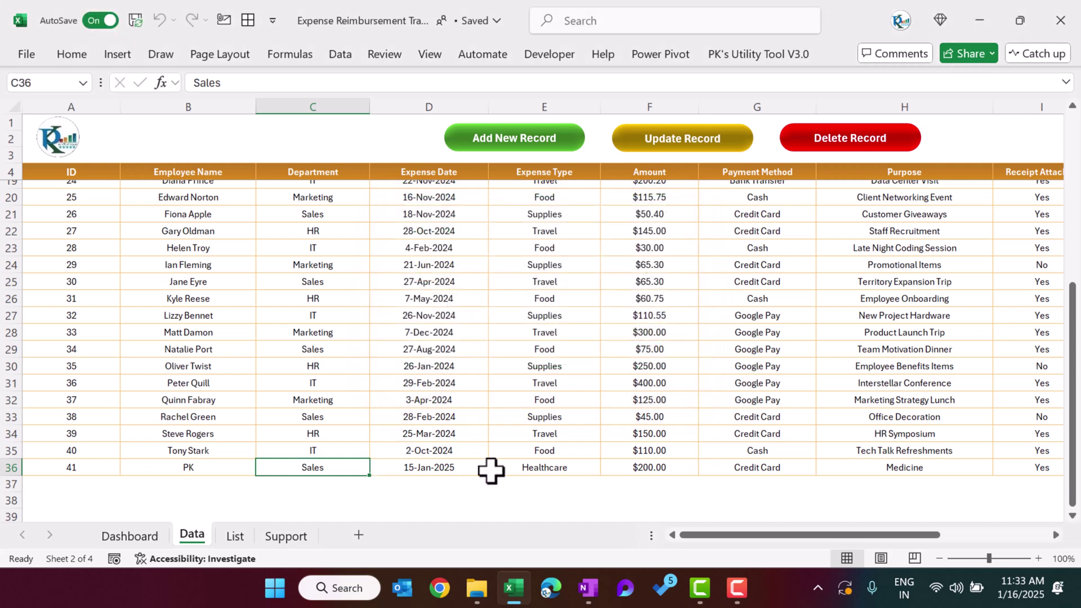
# Review the Healthcare entry and rest of row 36, then show the Dashboard.
pyautogui.click(499, 467)
pyautogui.press('Right')
pyautogui.press('Right')
pyautogui.press('Right')
pyautogui.press('Right')
pyautogui.press('Right')
pyautogui.press('Right')
pyautogui.press('Right')
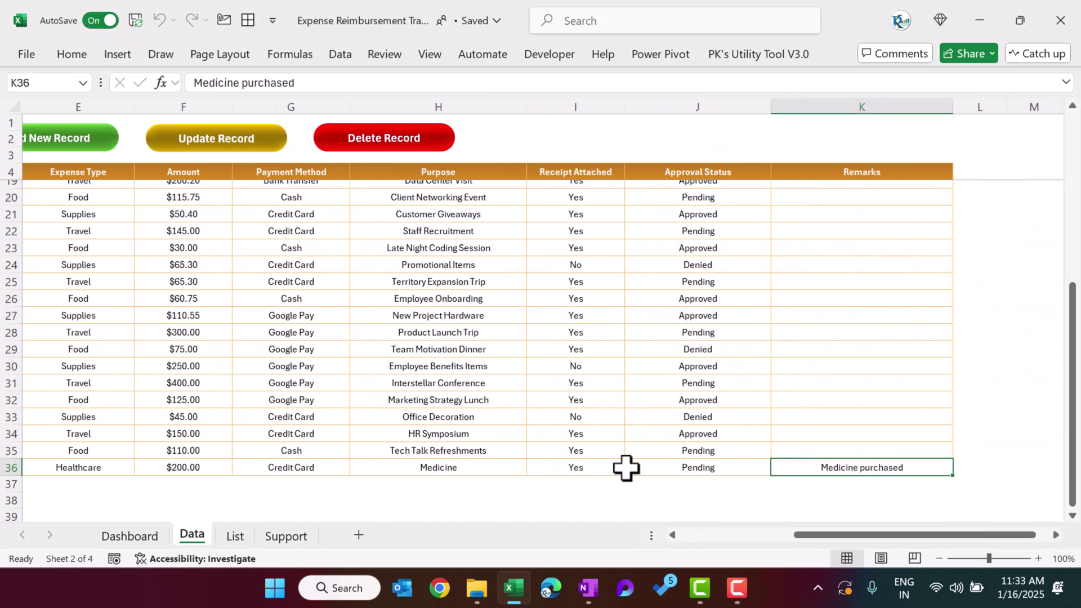
pyautogui.press('Left')
pyautogui.press('Left')
pyautogui.press('Home')
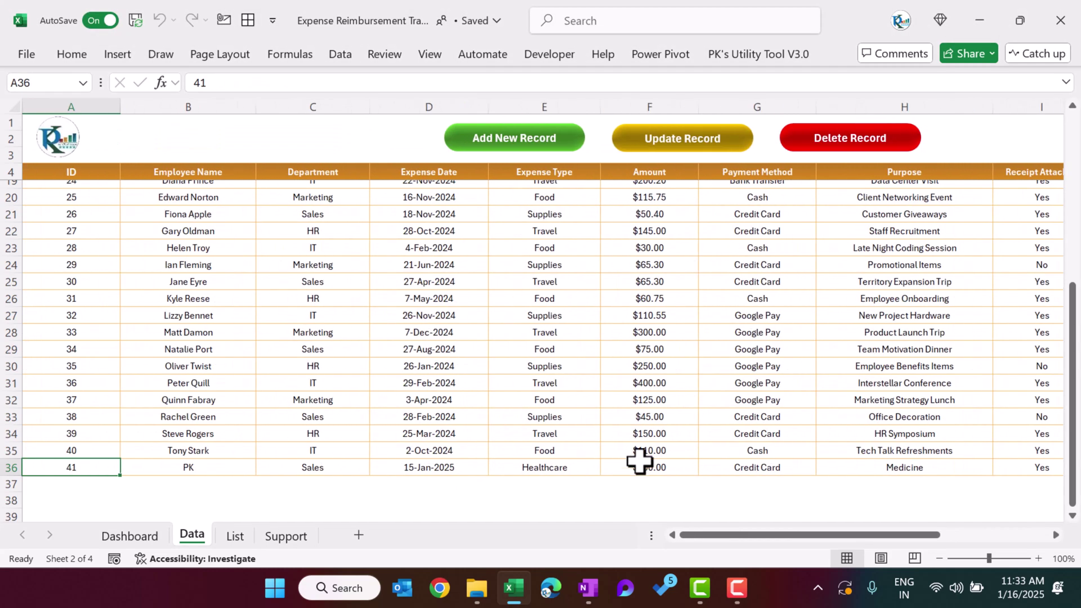
pyautogui.click(133, 539)
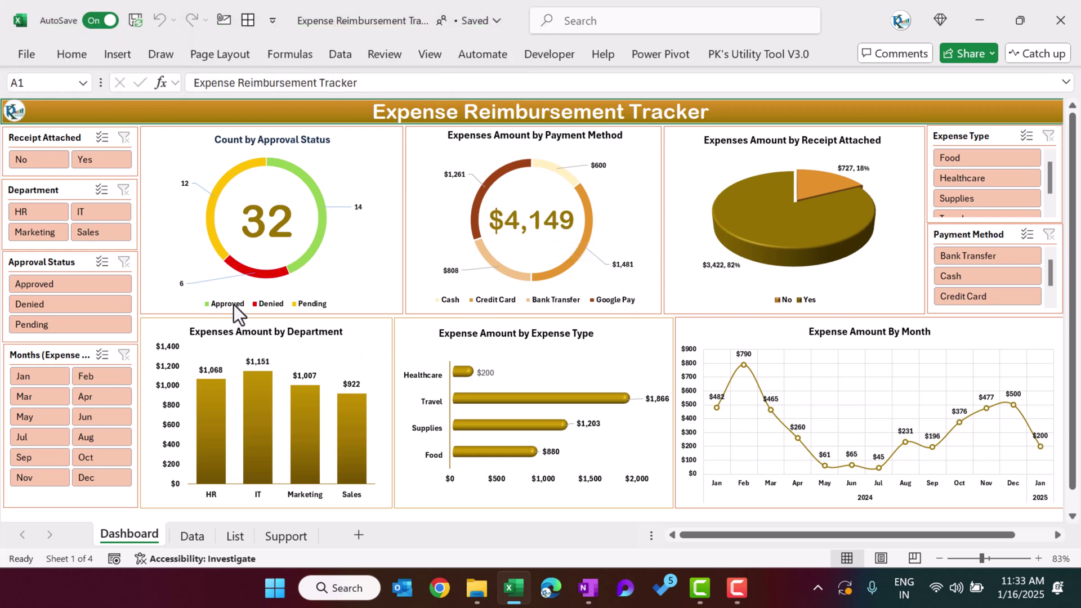
# Filter the dashboard to January to see the $200 Healthcare expense, then clear the month filter.
pyautogui.click(39, 383)
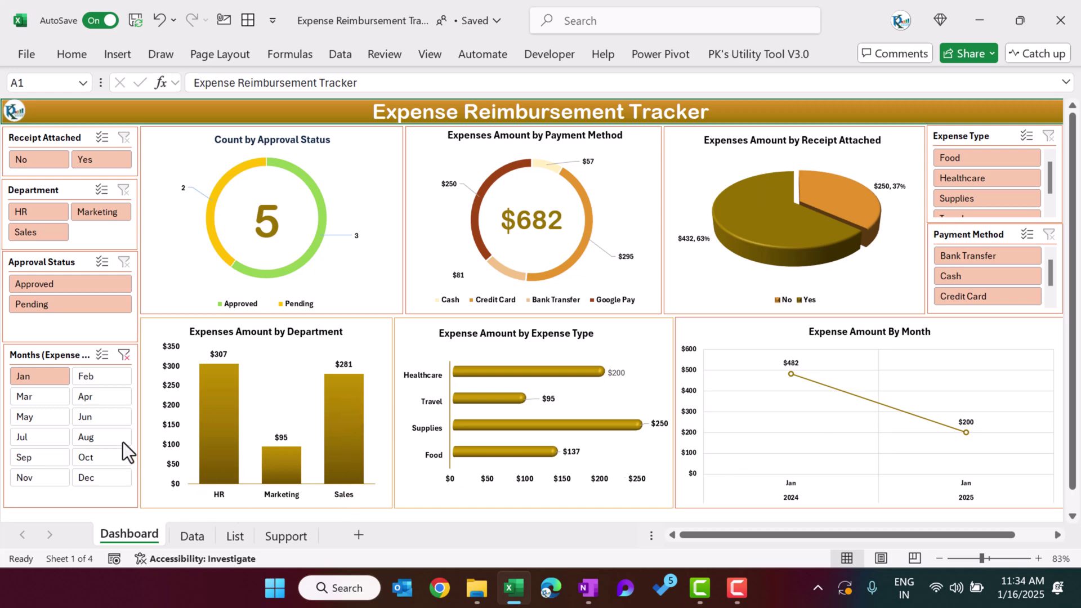
pyautogui.click(123, 355)
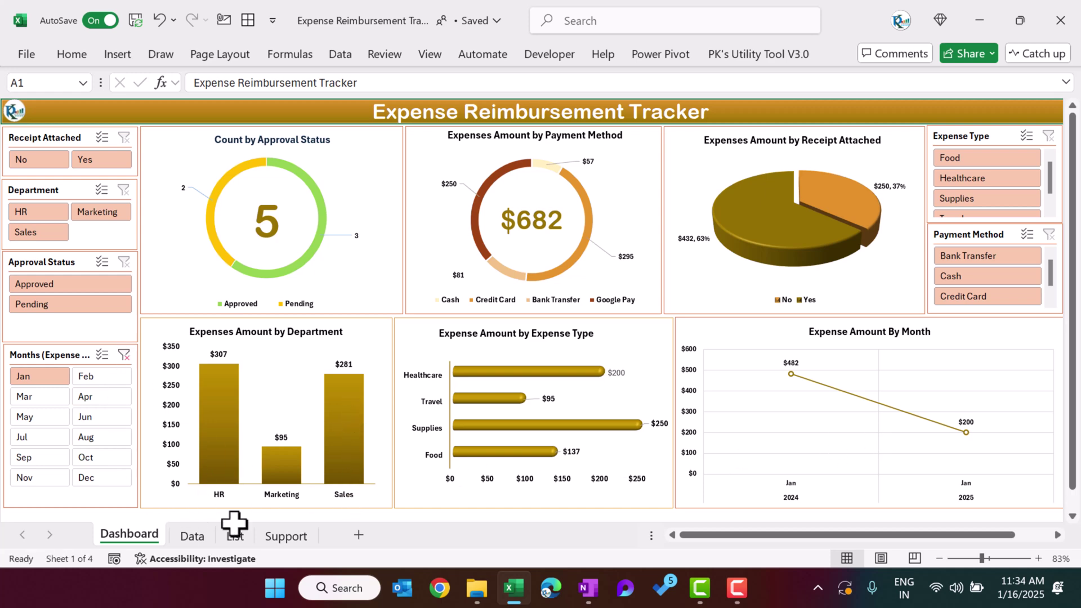
# Update record 41's approval status from Pending to Approved via the entry form.
pyautogui.click(195, 538)
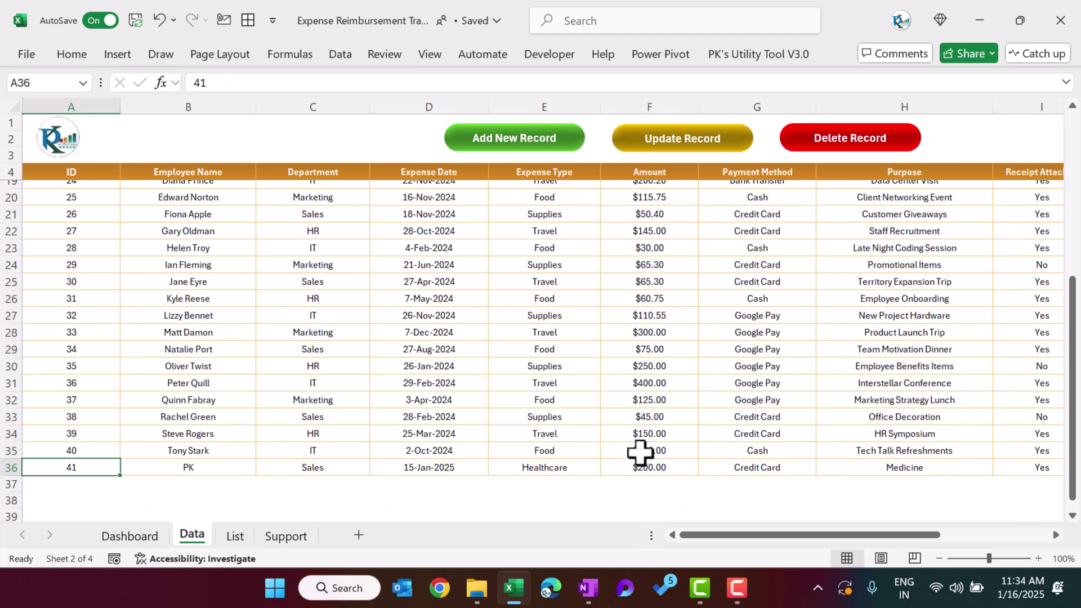
pyautogui.click(677, 468)
pyautogui.press('Left')
pyautogui.press('Left')
pyautogui.press('Left')
pyautogui.press('Left')
pyautogui.press('Left')
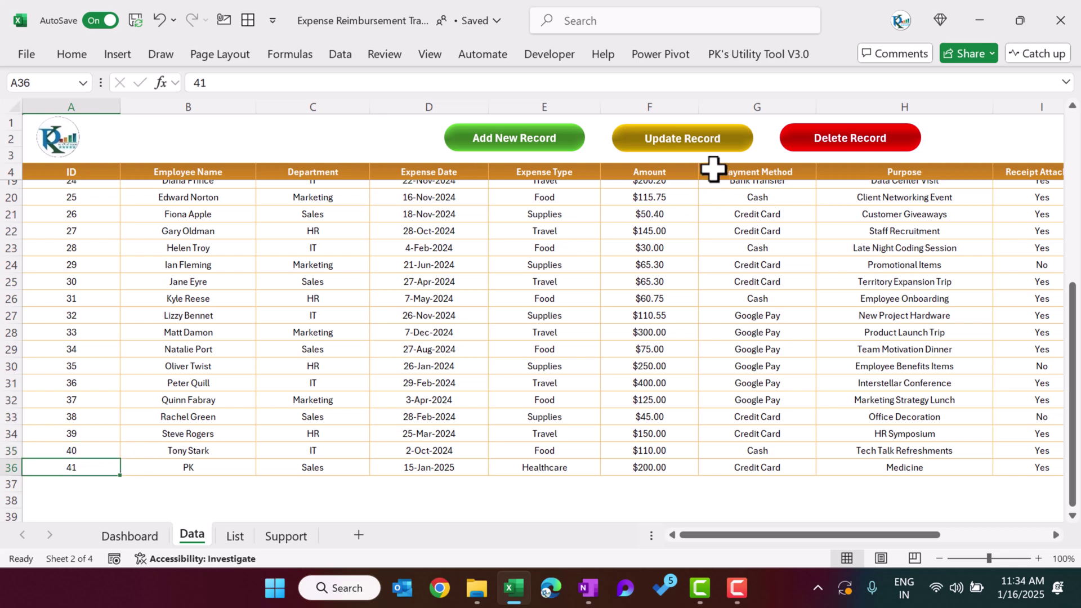
pyautogui.click(717, 148)
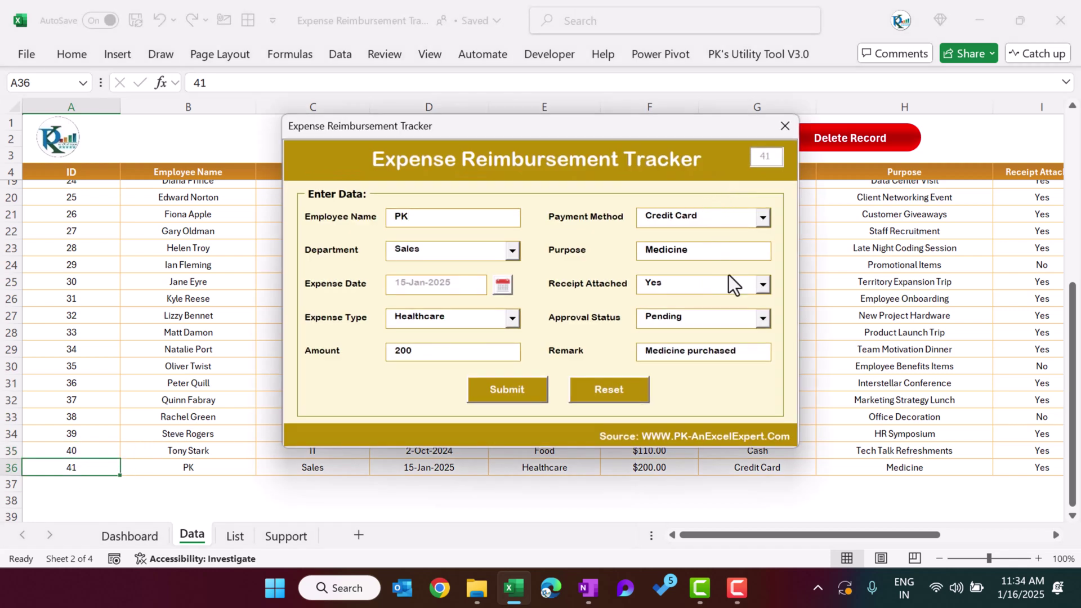
pyautogui.click(694, 319)
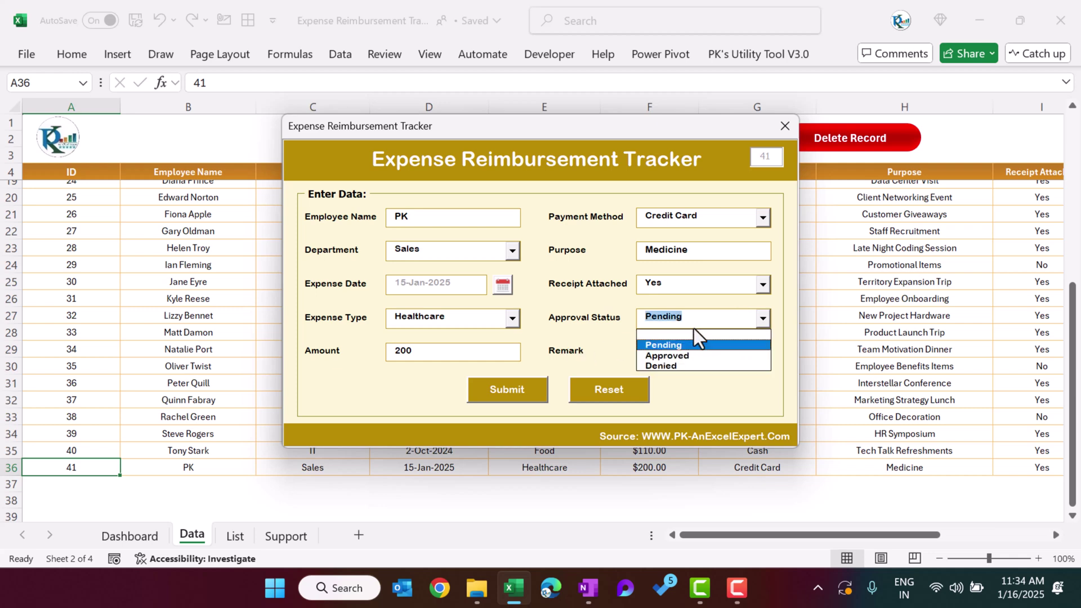
pyautogui.click(688, 355)
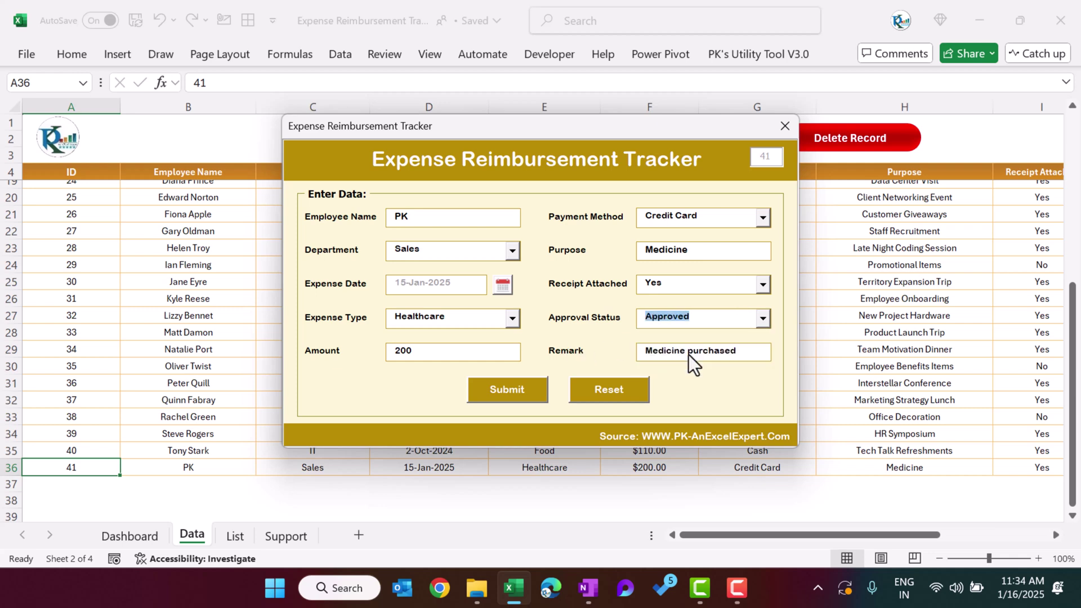
pyautogui.click(524, 390)
pyautogui.click(619, 354)
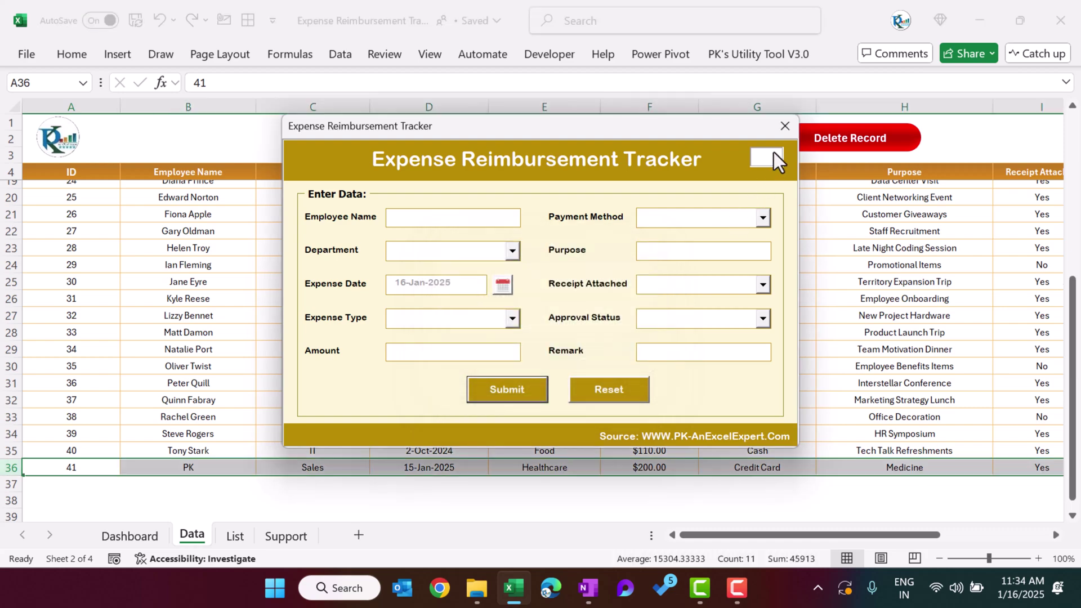
pyautogui.click(784, 125)
# Review row 36 to confirm record 41's updated details.
pyautogui.click(461, 465)
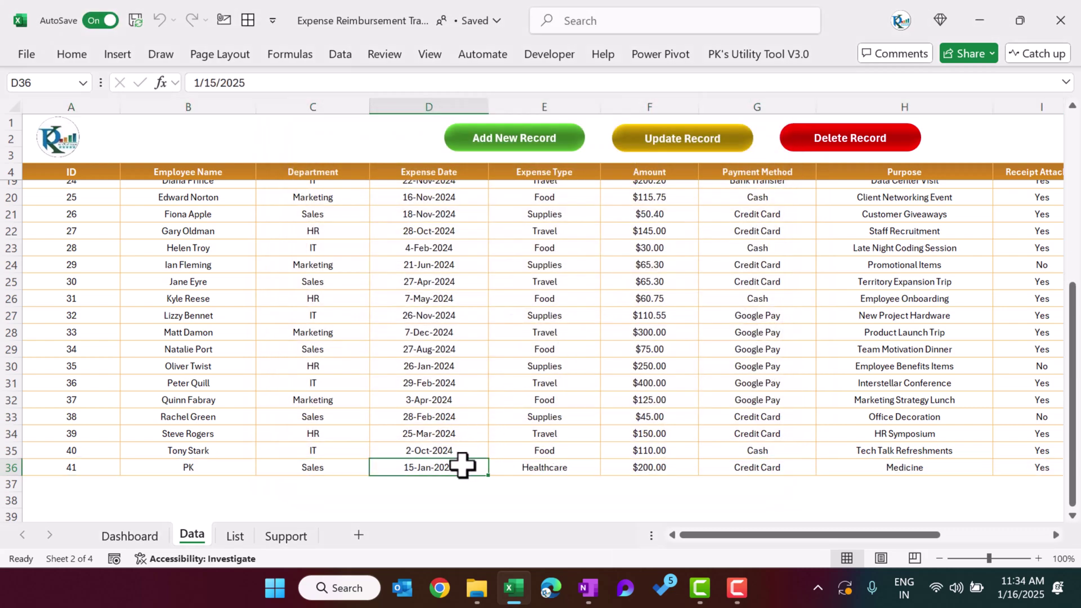
pyautogui.press('Right')
pyautogui.press('Right')
pyautogui.press('Right')
pyautogui.press('Right')
pyautogui.press('Right')
pyautogui.press('Right')
pyautogui.press('Right')
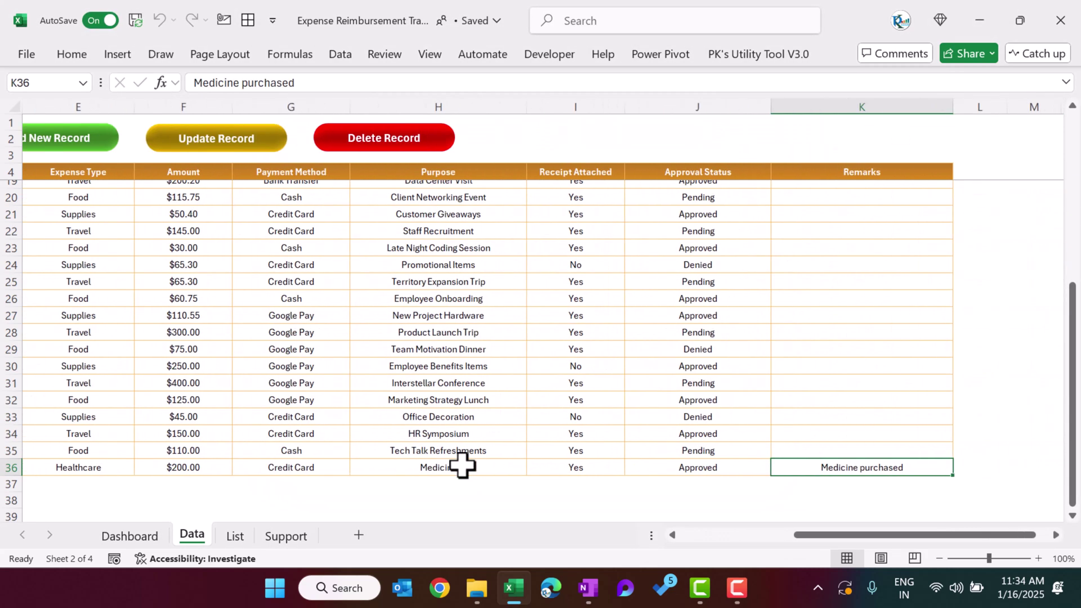
pyautogui.press('Left')
pyautogui.press('Left')
pyautogui.press('Right')
pyautogui.press('Home')
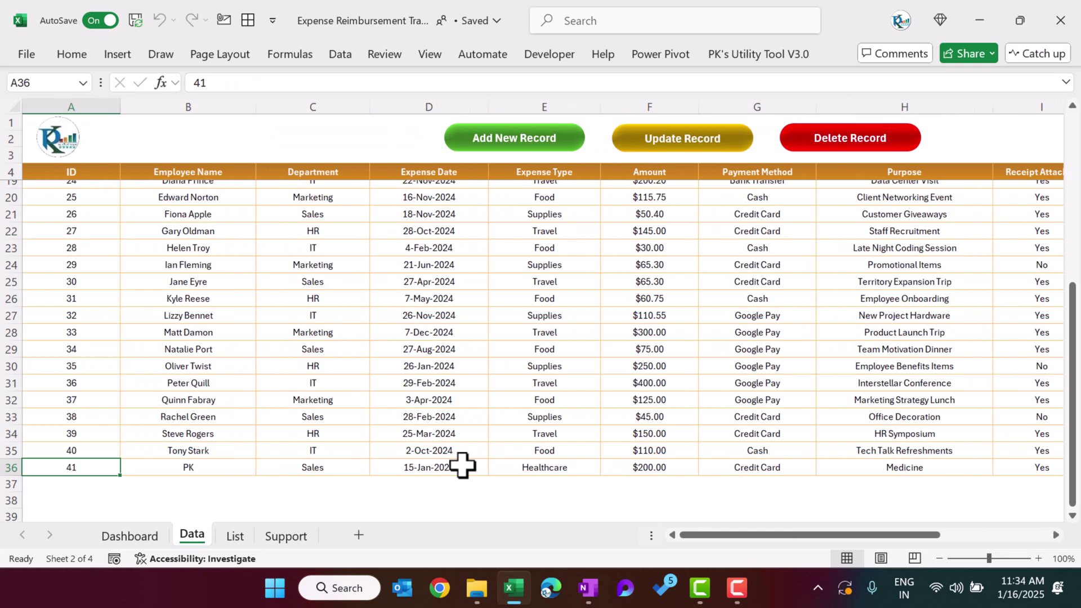
# Inspect the List sheet's Department, Expense Type, Payment Method and Receipt Attached source lists.
pyautogui.click(166, 536)
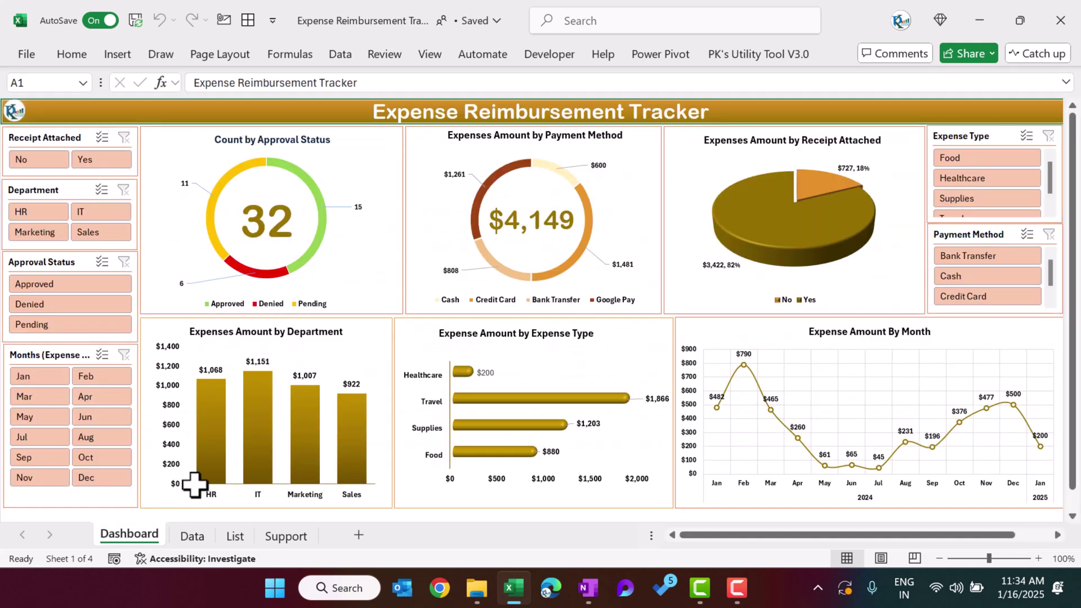
pyautogui.click(192, 538)
pyautogui.click(350, 468)
pyautogui.click(241, 540)
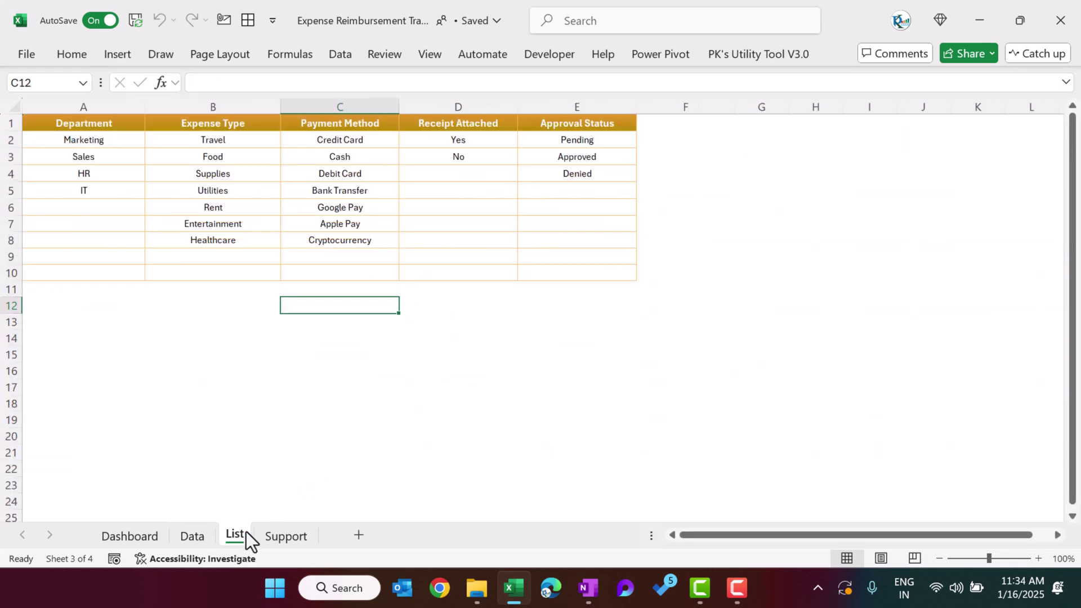
pyautogui.click(381, 340)
pyautogui.moveTo(84, 139); pyautogui.dragTo(97, 207)
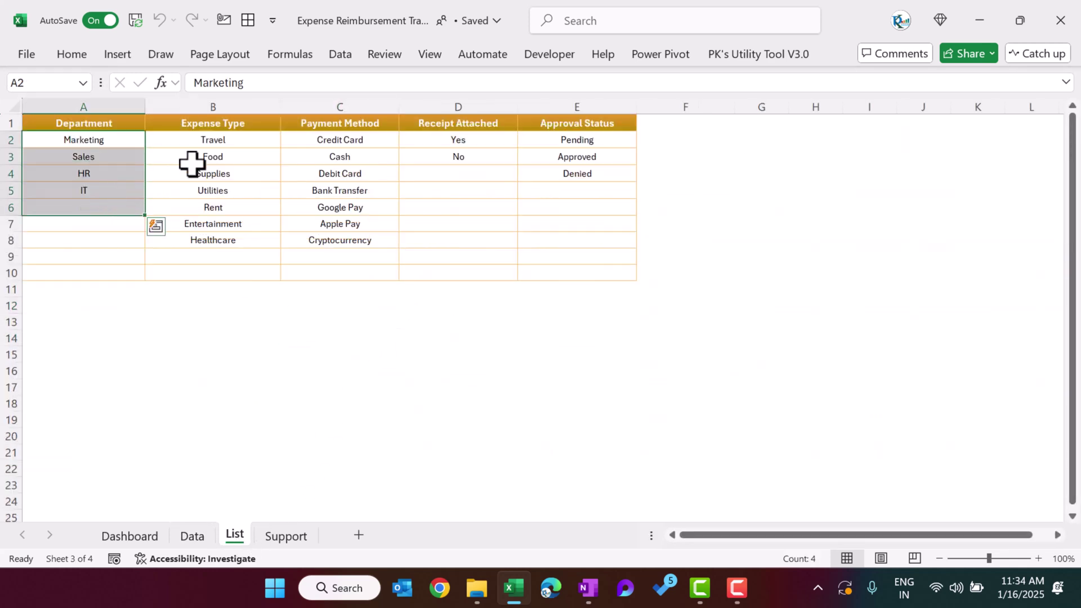
pyautogui.moveTo(228, 141); pyautogui.dragTo(228, 226)
pyautogui.moveTo(346, 143); pyautogui.dragTo(372, 221)
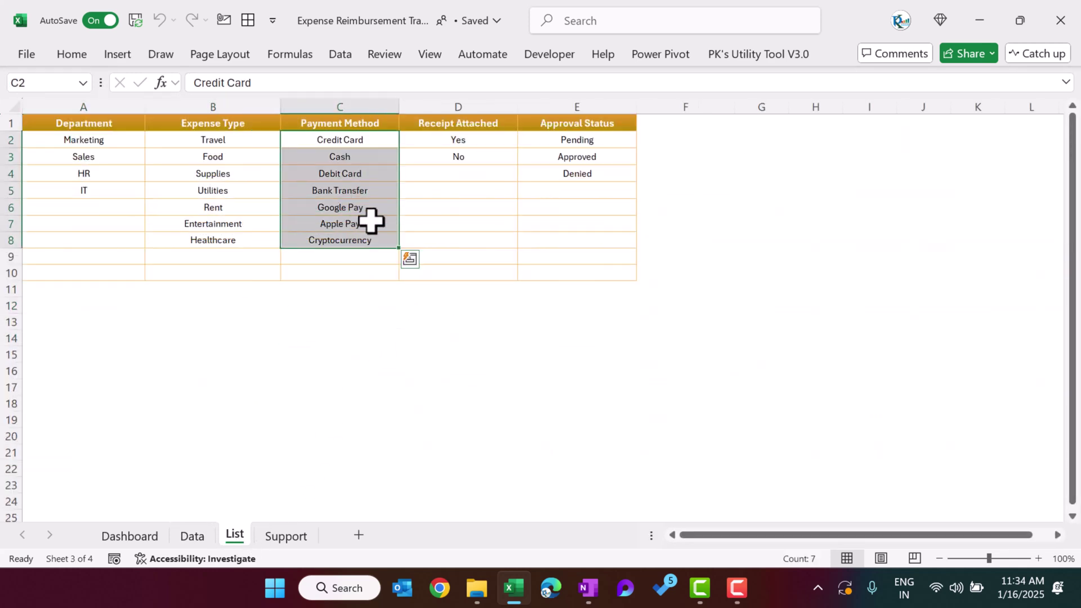
pyautogui.moveTo(498, 139); pyautogui.dragTo(490, 174)
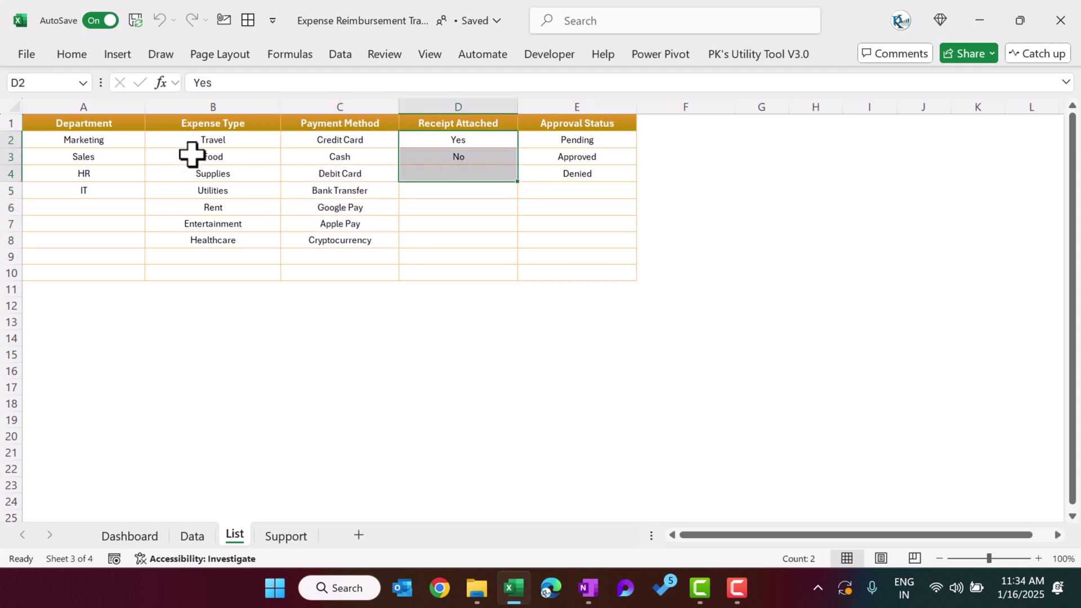
pyautogui.moveTo(200, 141); pyautogui.dragTo(219, 210)
pyautogui.moveTo(362, 140); pyautogui.dragTo(352, 221)
pyautogui.moveTo(95, 141); pyautogui.dragTo(90, 192)
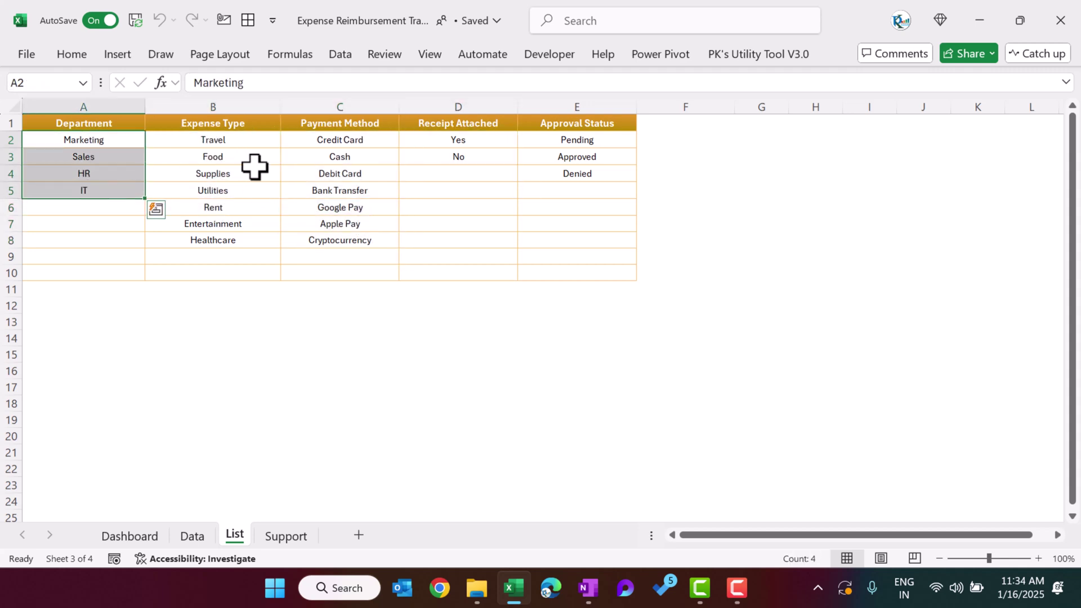
# Check the entry form's Department, Receipt Attached and Expense Type drop-downs, then close it.
pyautogui.click(129, 536)
pyautogui.click(188, 537)
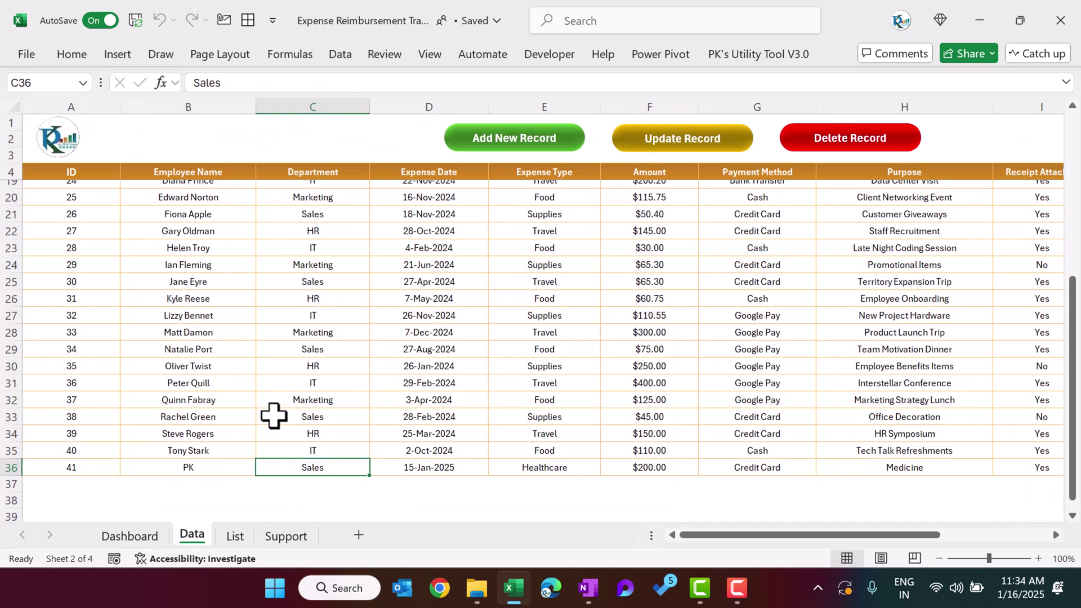
pyautogui.click(473, 145)
pyautogui.click(500, 257)
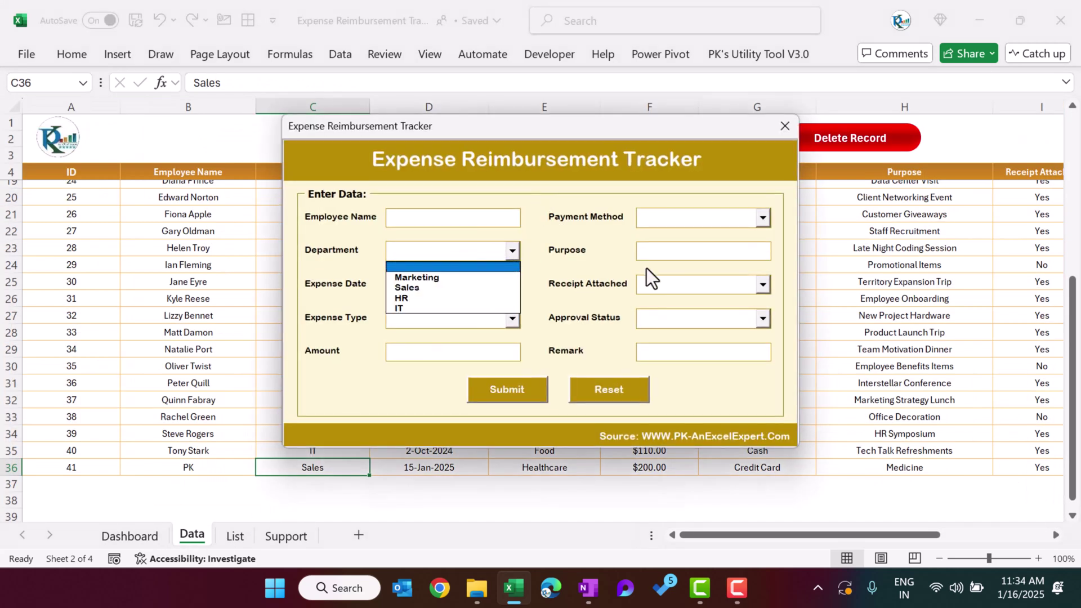
pyautogui.click(703, 284)
pyautogui.click(706, 286)
pyautogui.click(523, 319)
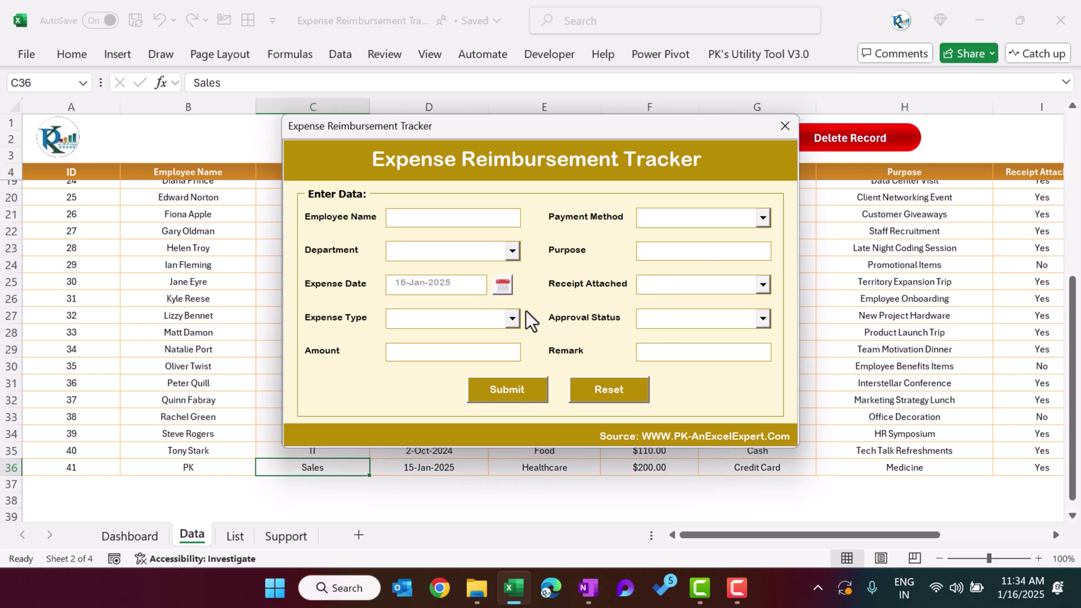
pyautogui.click(512, 320)
pyautogui.click(786, 134)
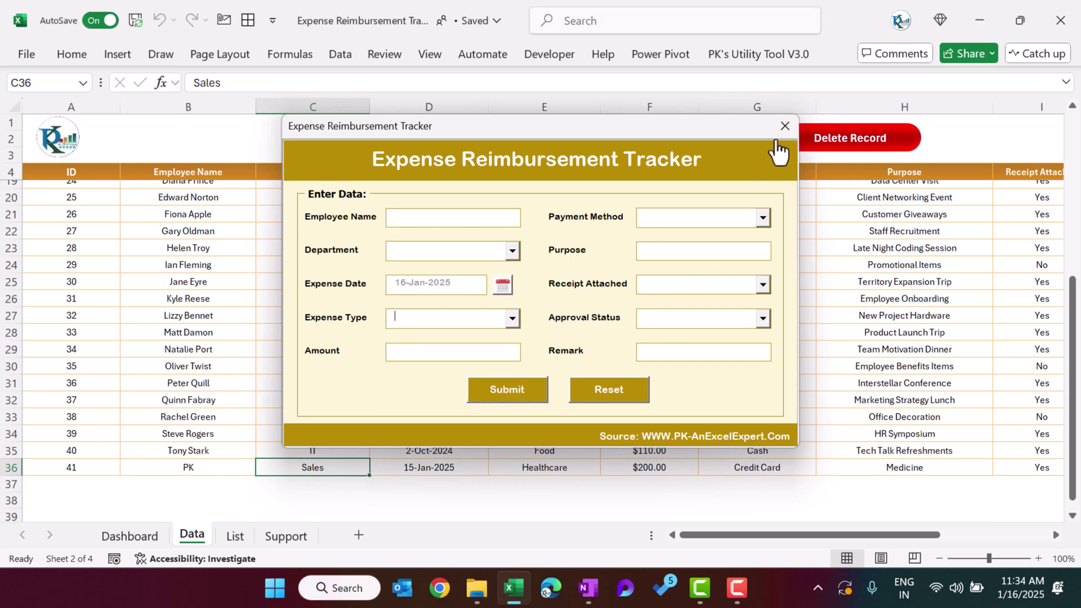
pyautogui.click(786, 134)
pyautogui.click(682, 217)
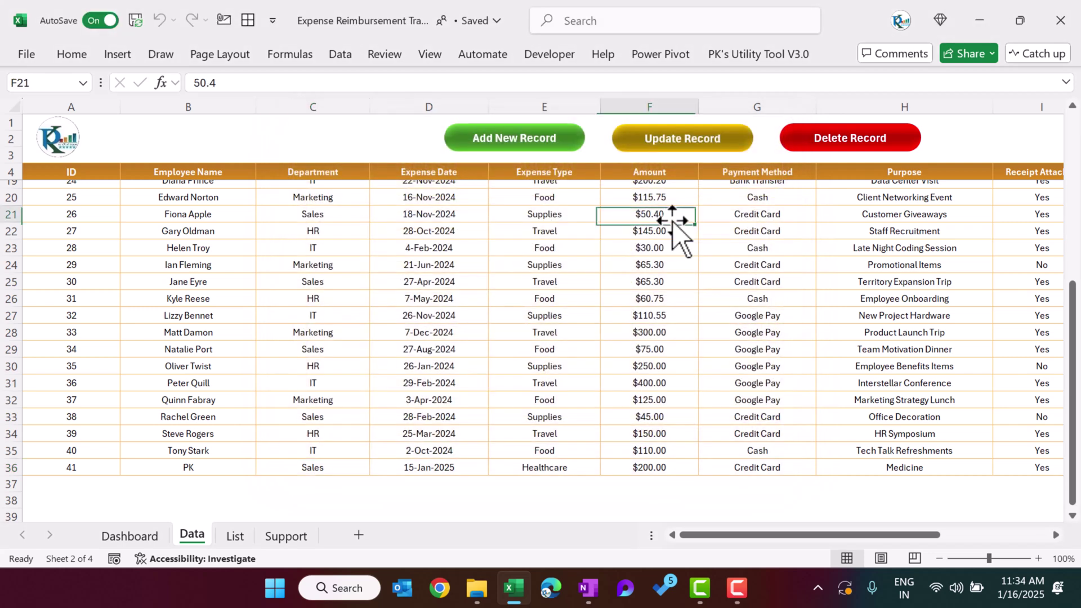
# Open the Visual Basic editor and view frm_Expense's code.
pyautogui.click(552, 55)
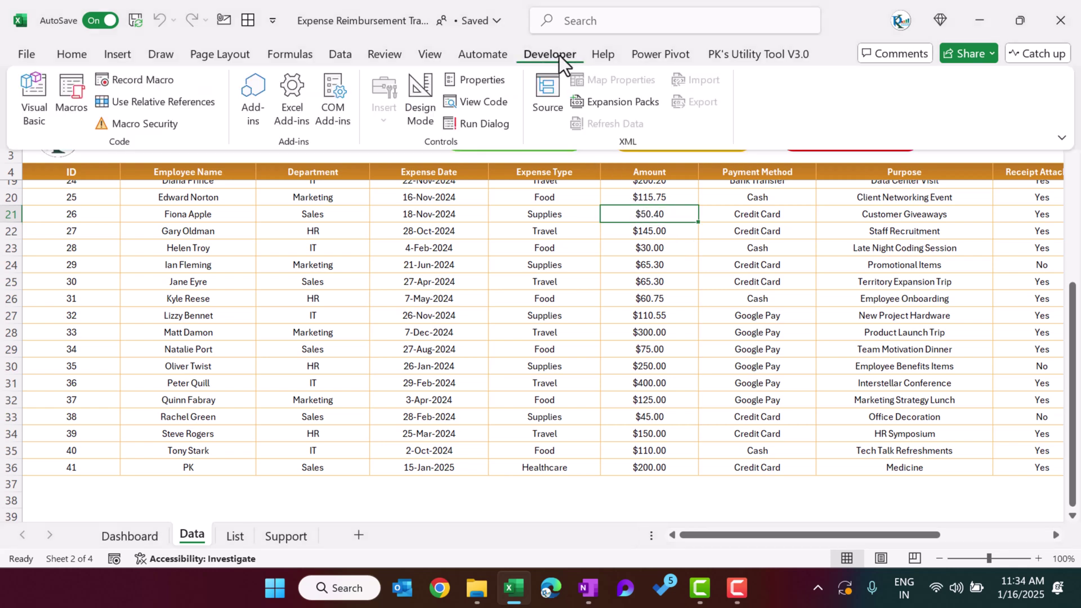
pyautogui.click(35, 93)
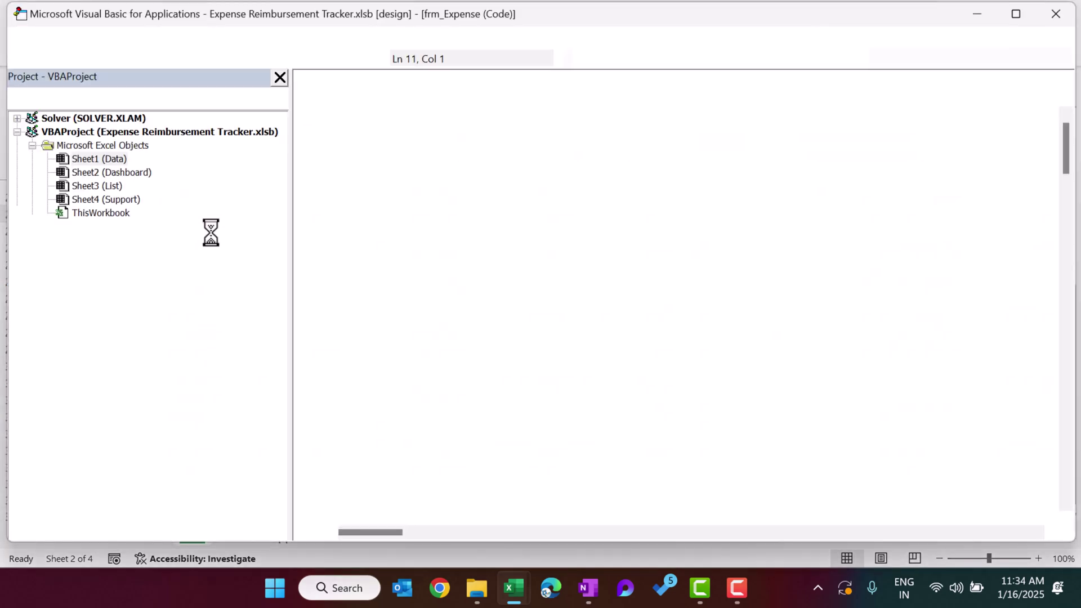
pyautogui.doubleClick(102, 255)
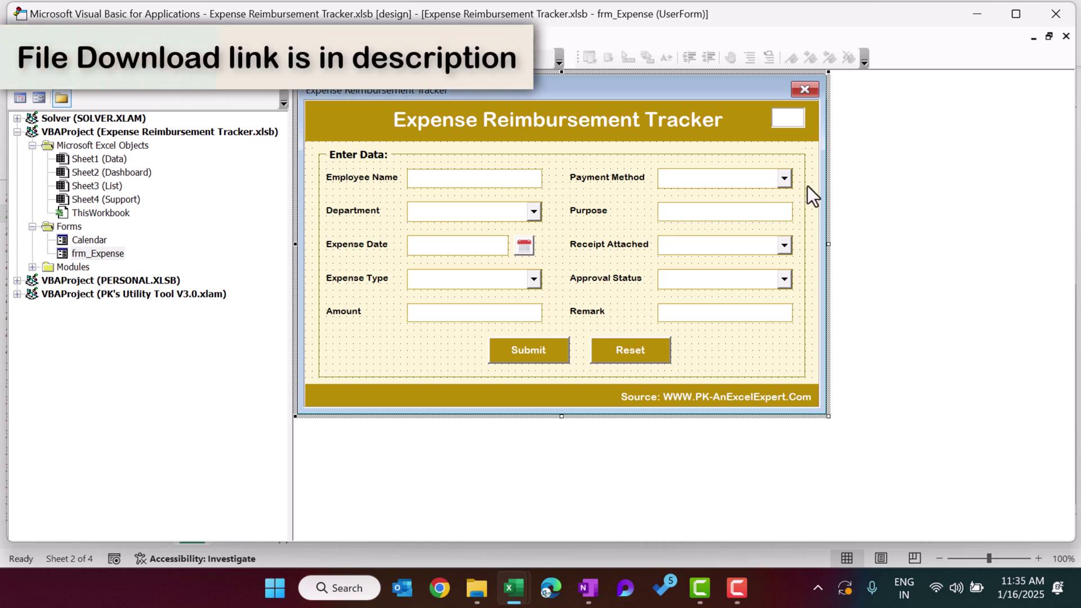
pyautogui.press('F7')
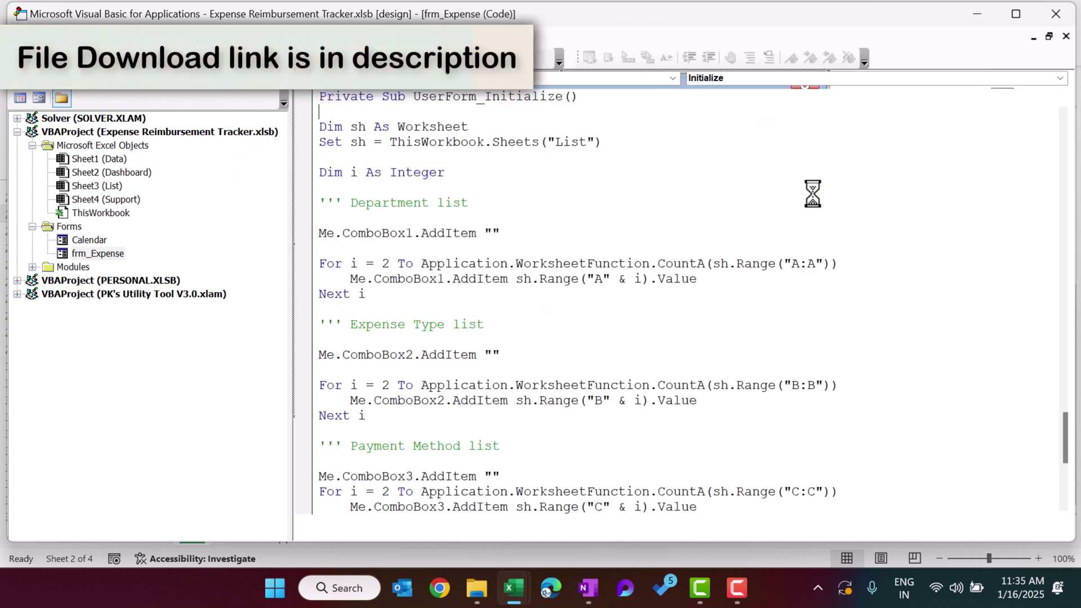
# Review UserForm_Initialize, which loads the drop-down lists from the List sheet.
pyautogui.scroll(2, 519, 178)
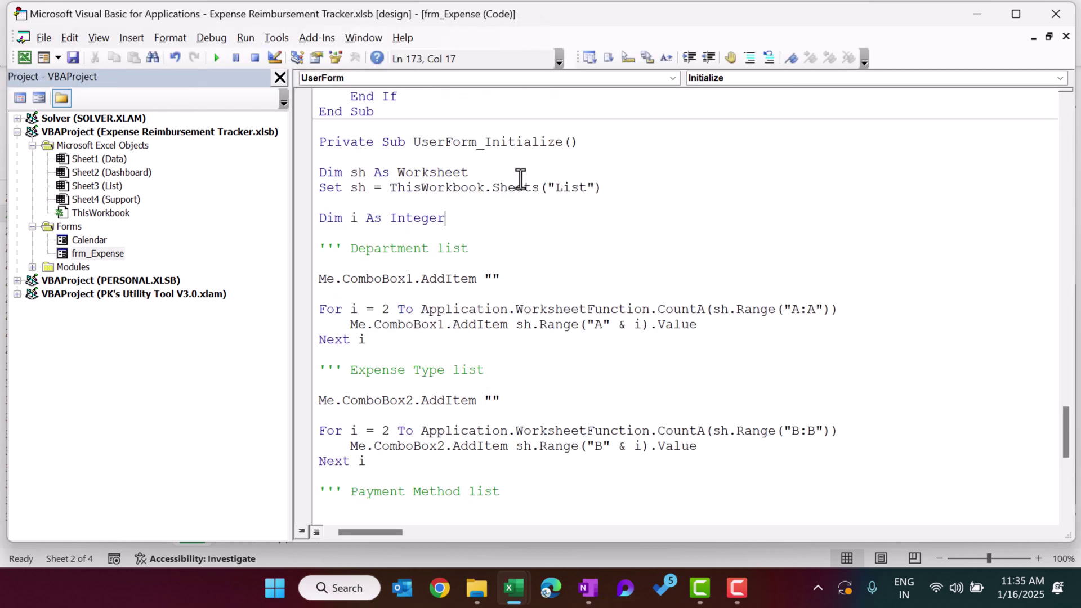
pyautogui.moveTo(438, 190); pyautogui.dragTo(543, 189)
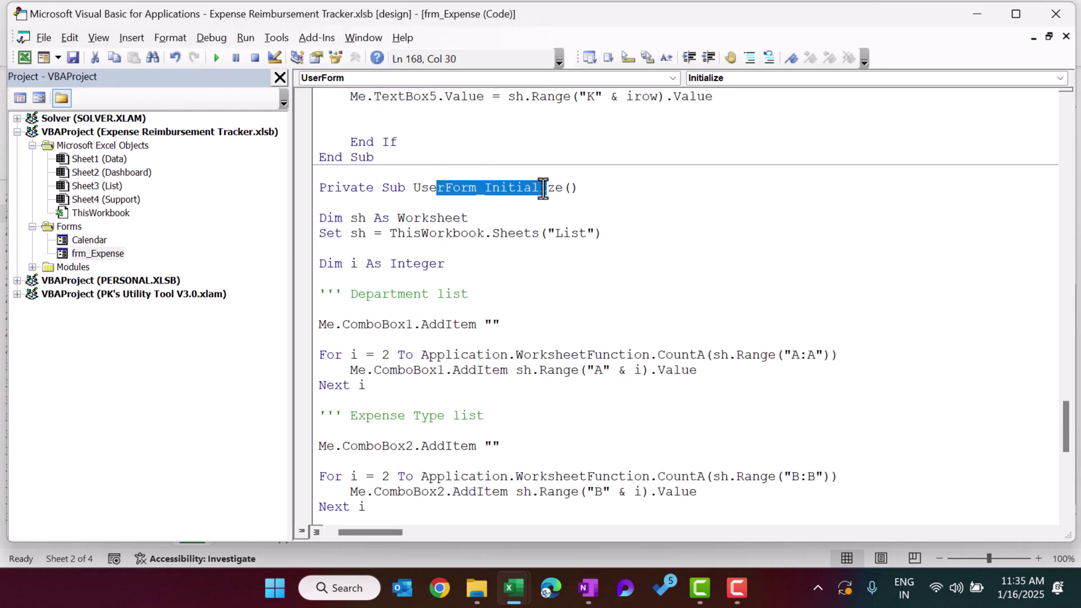
pyautogui.click(501, 301)
pyautogui.scroll(-8, 521, 299)
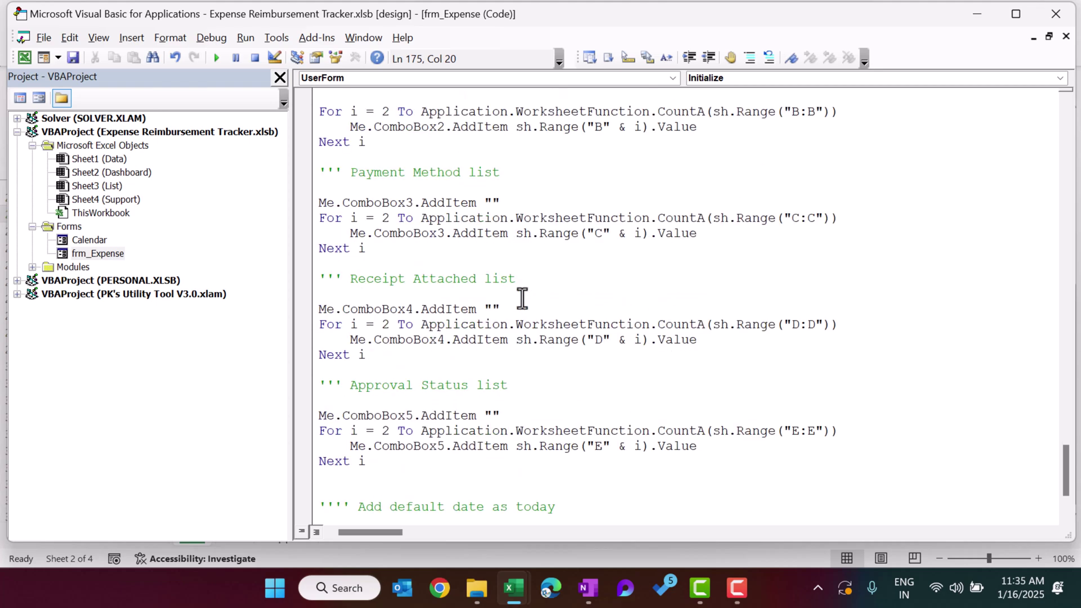
pyautogui.scroll(-3, 522, 299)
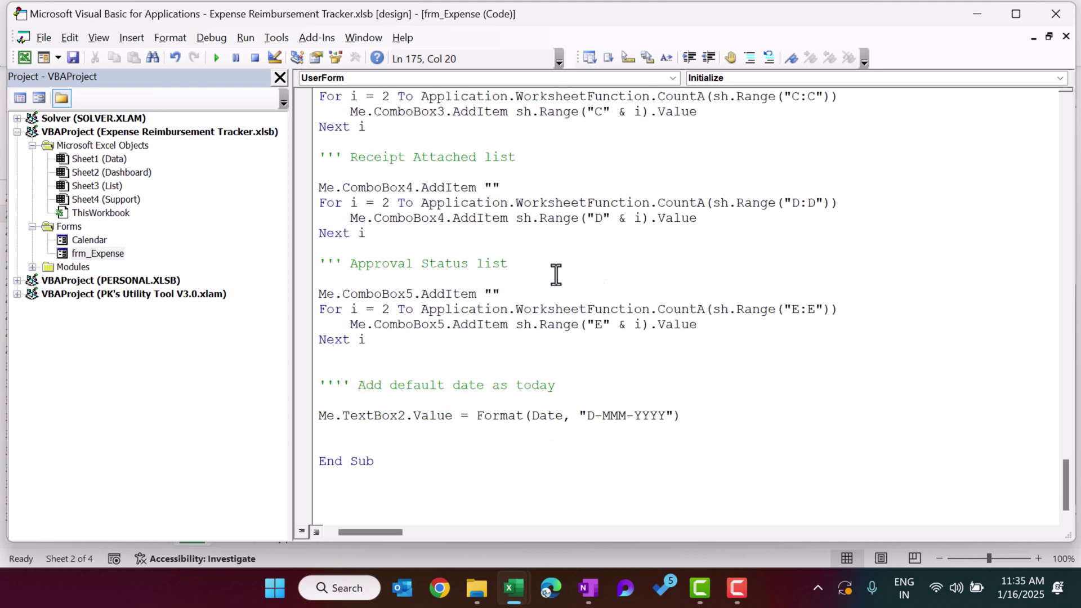
pyautogui.scroll(10, 557, 275)
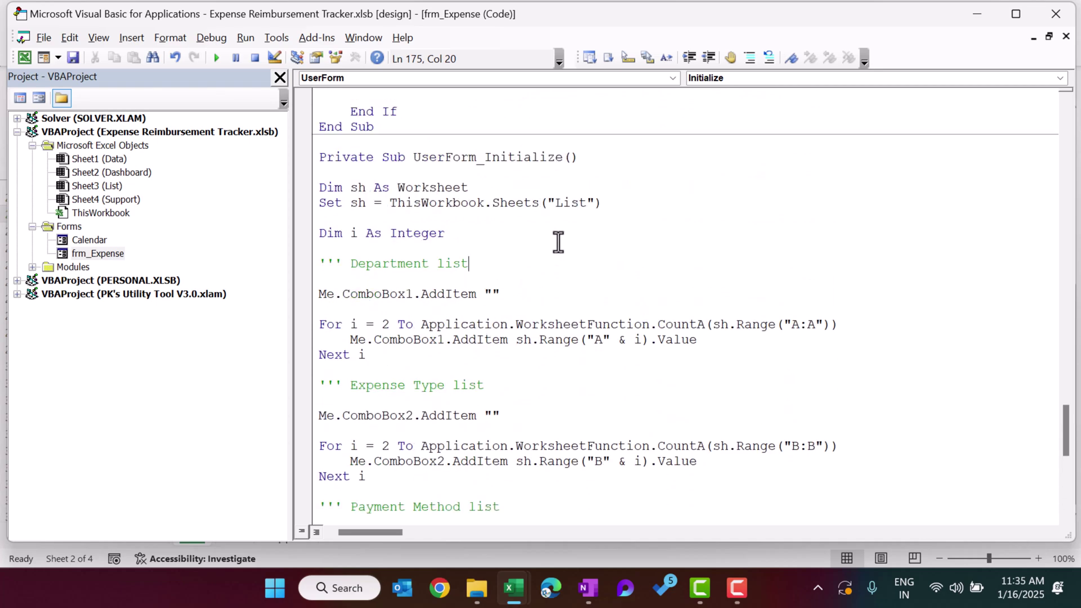
pyautogui.moveTo(516, 204); pyautogui.dragTo(618, 203)
pyautogui.doubleClick(117, 252)
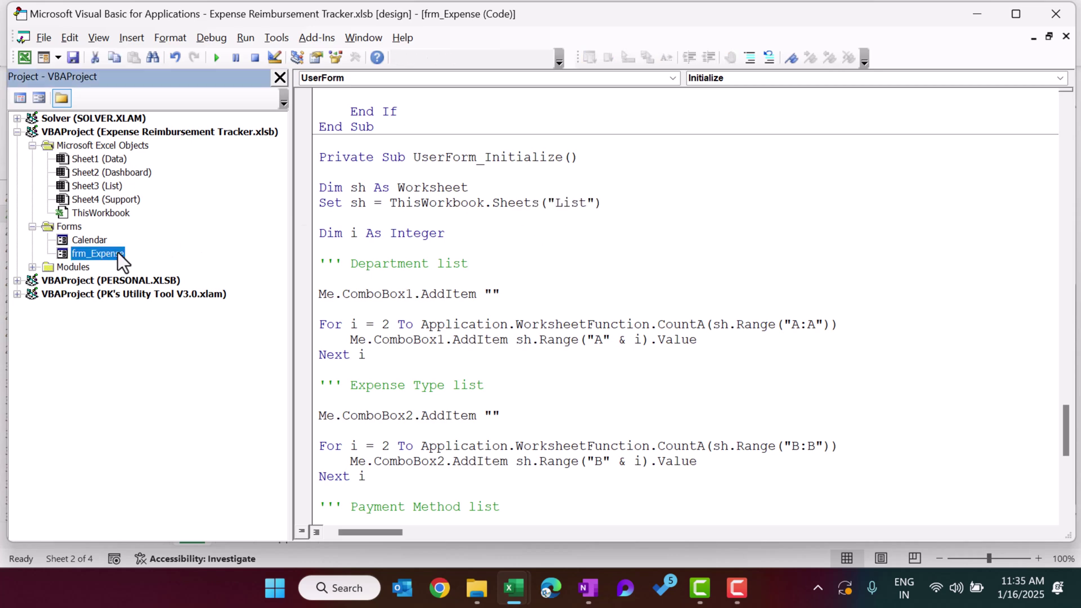
# Review CommandButton1_Click's Data sheet reference and sheet-unprotect line.
pyautogui.doubleClick(530, 350)
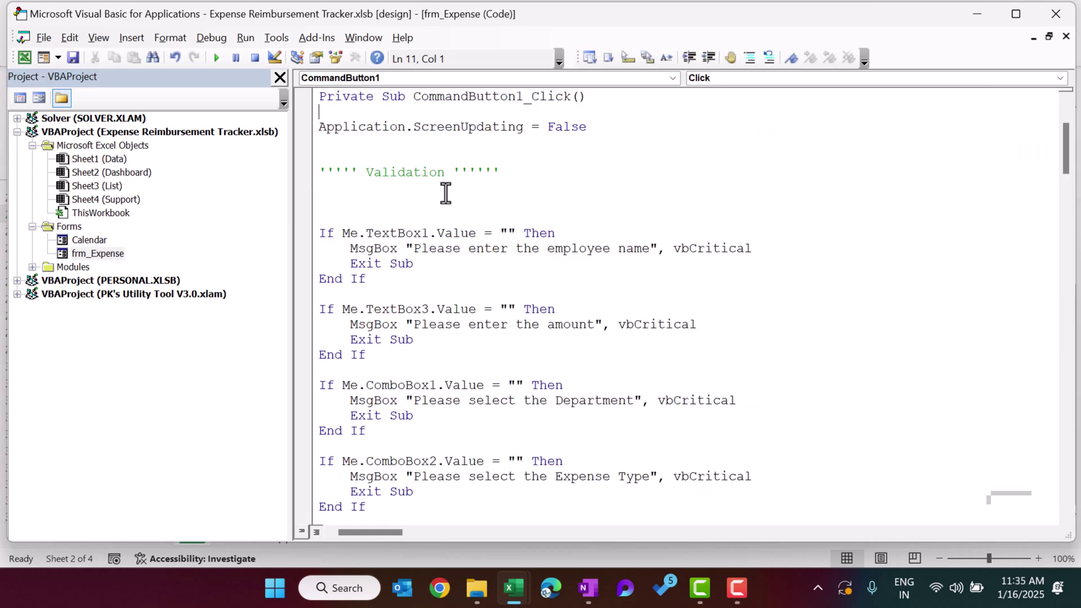
pyautogui.scroll(-2, 456, 203)
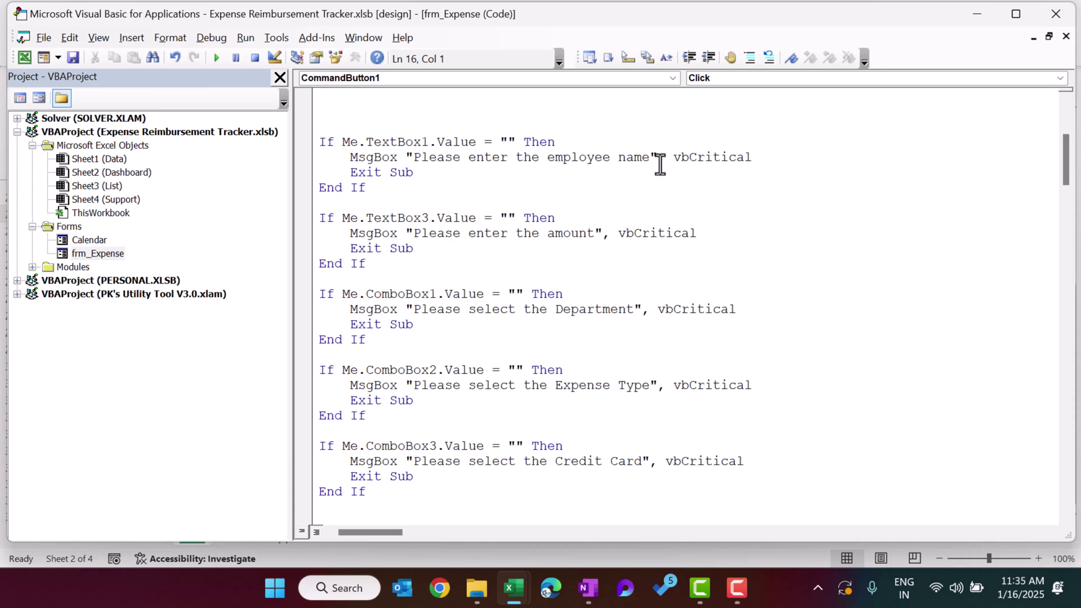
pyautogui.scroll(-1, 665, 175)
pyautogui.scroll(-4, 585, 191)
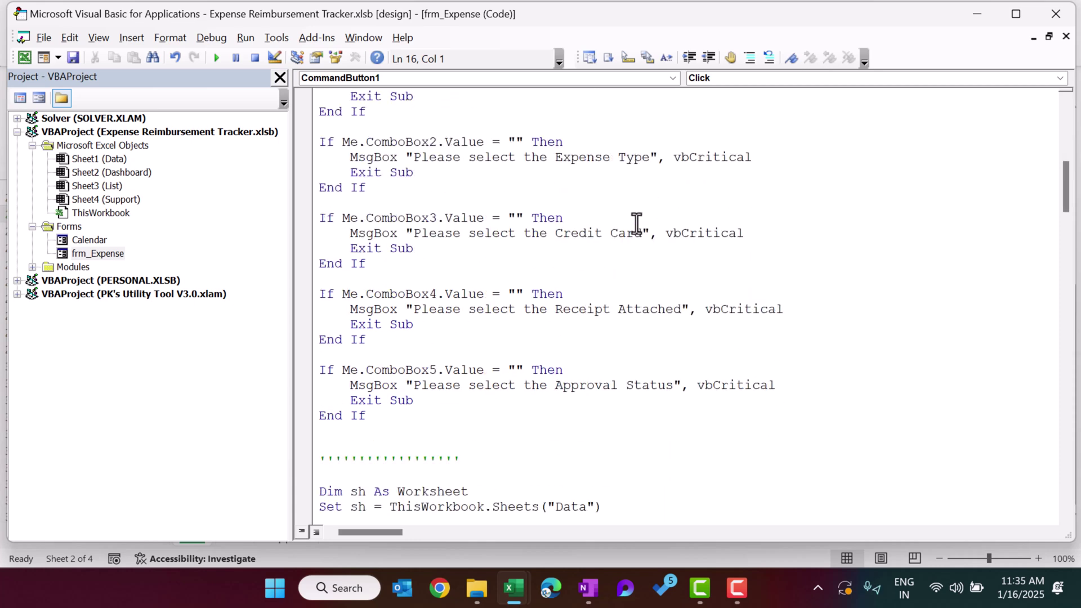
pyautogui.scroll(-7, 642, 227)
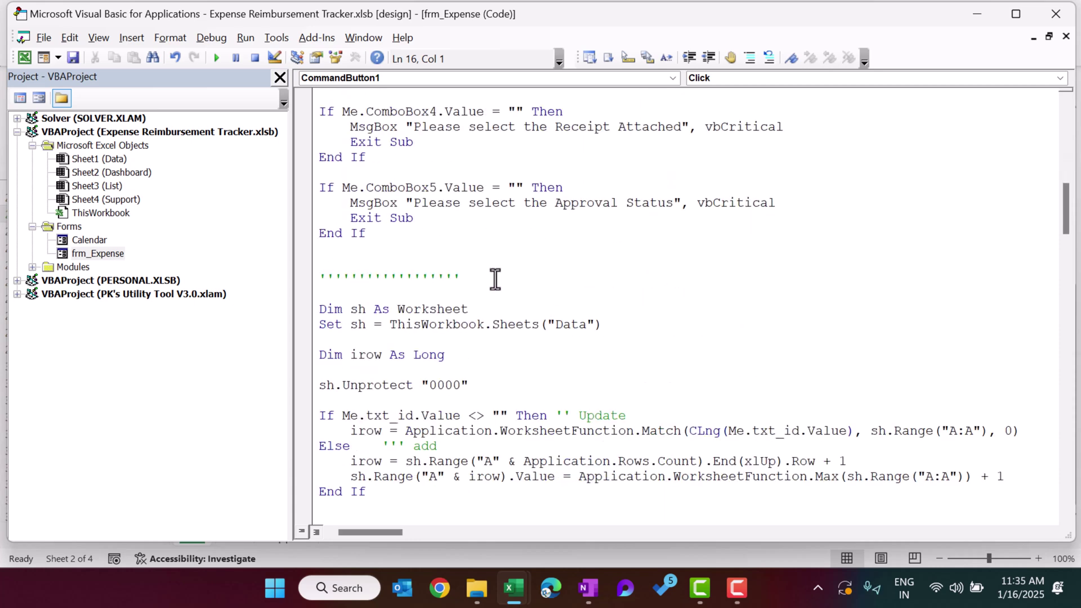
pyautogui.moveTo(463, 187); pyautogui.dragTo(616, 195)
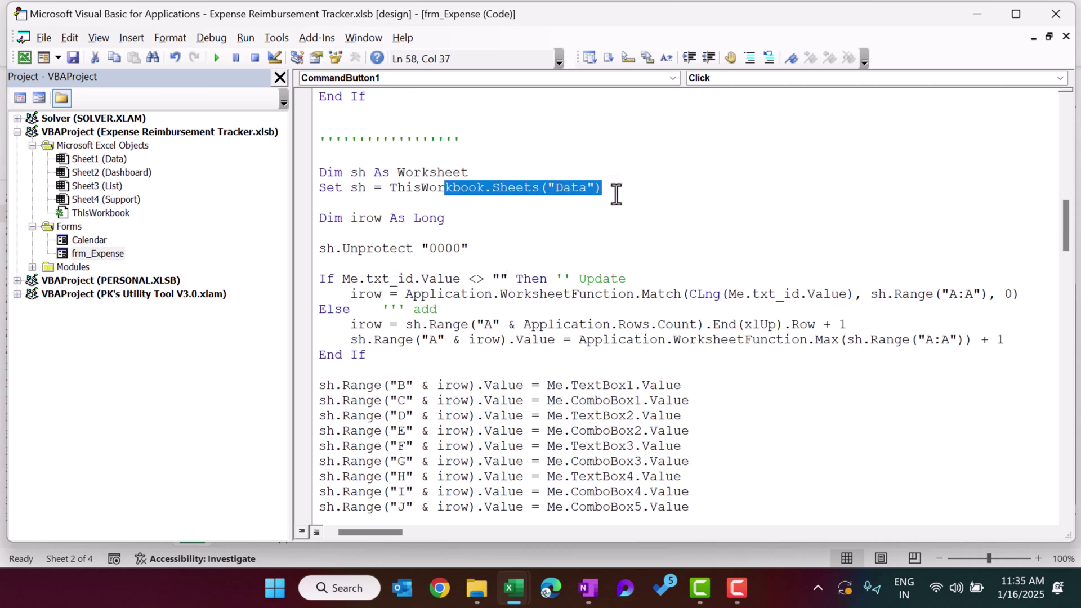
pyautogui.scroll(-2, 598, 207)
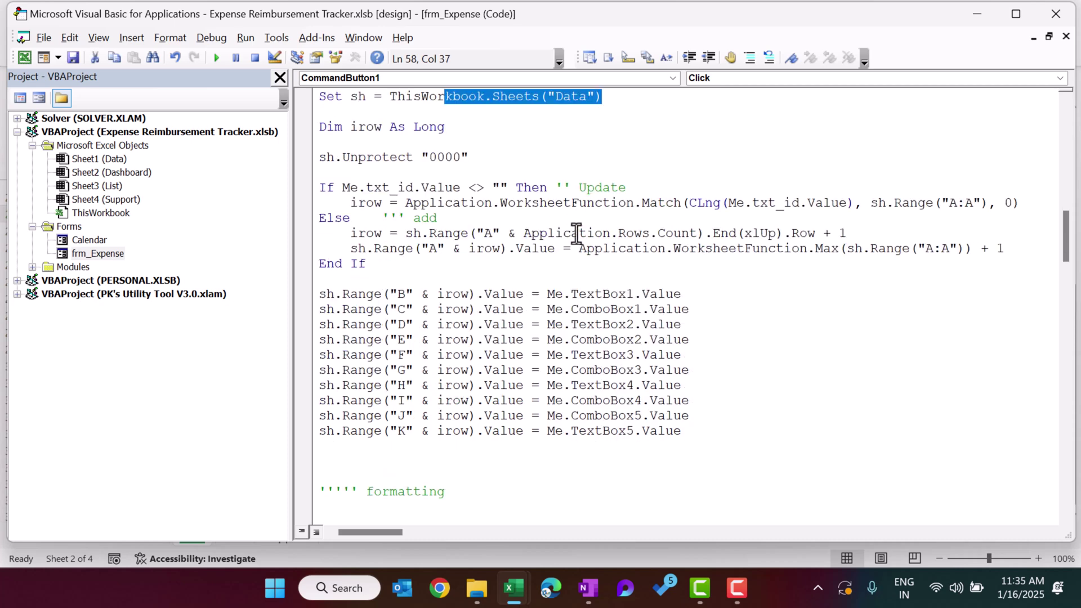
pyautogui.moveTo(358, 158); pyautogui.dragTo(482, 161)
pyautogui.scroll(1, 547, 183)
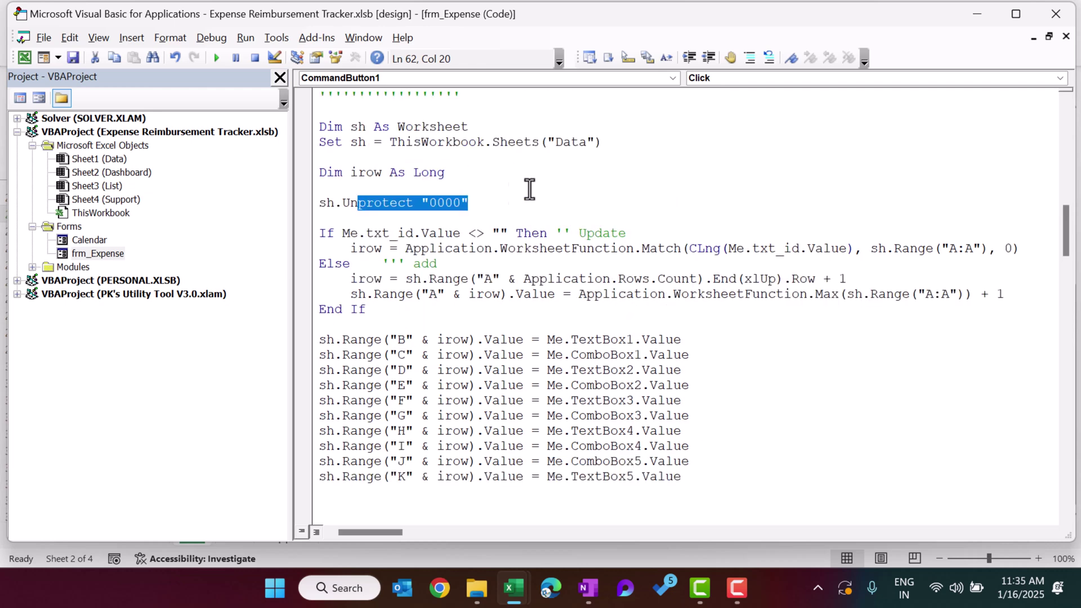
pyautogui.click(505, 204)
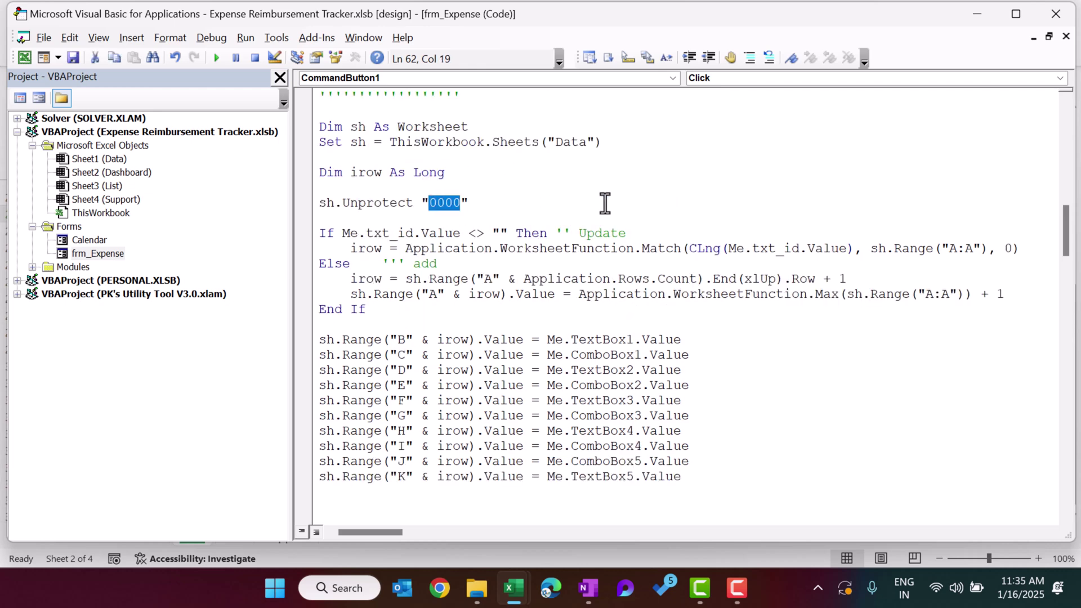
pyautogui.scroll(-1, 605, 203)
# Examine the existing-ID update condition, the form's ID box, and the new-ID assignment code.
pyautogui.moveTo(397, 191); pyautogui.dragTo(612, 192)
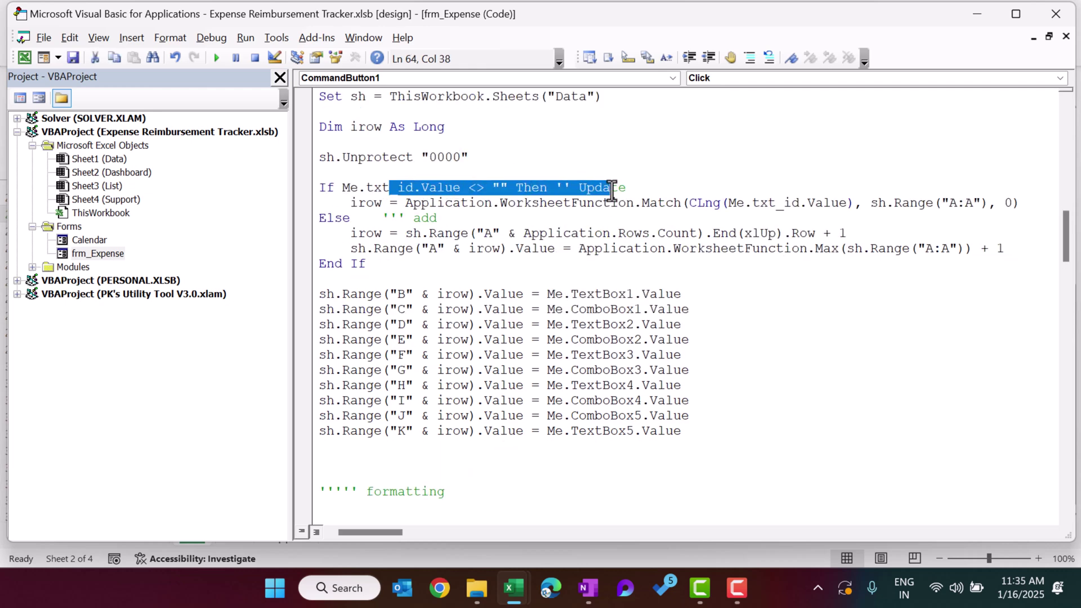
pyautogui.doubleClick(116, 254)
pyautogui.click(797, 123)
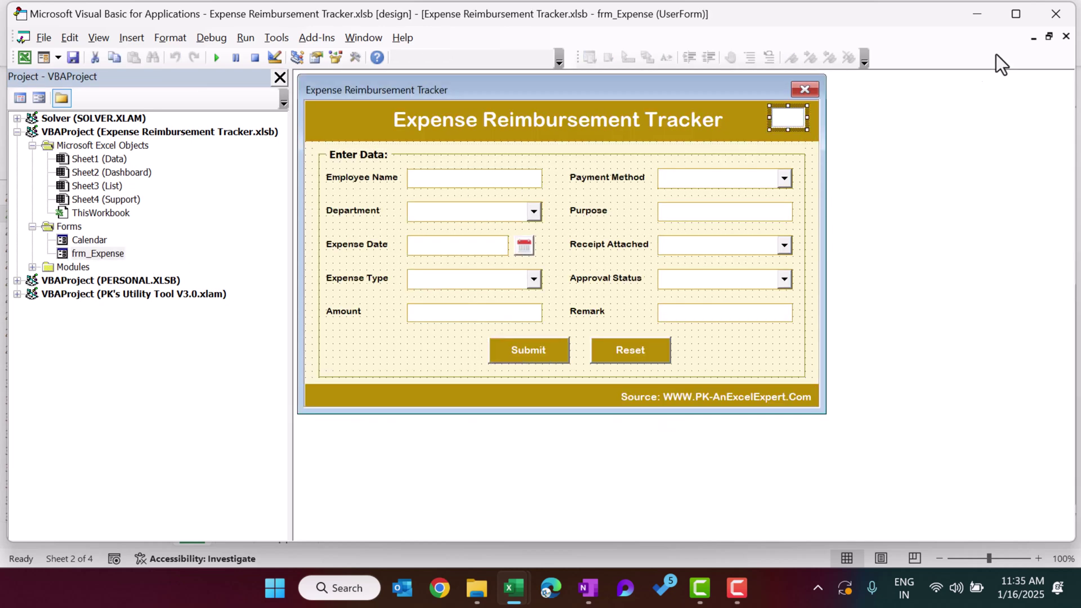
pyautogui.click(1066, 38)
pyautogui.hotkey('shift', 'F7')
pyautogui.click(1066, 37)
pyautogui.moveTo(406, 218); pyautogui.dragTo(607, 251)
pyautogui.moveTo(385, 187); pyautogui.dragTo(644, 194)
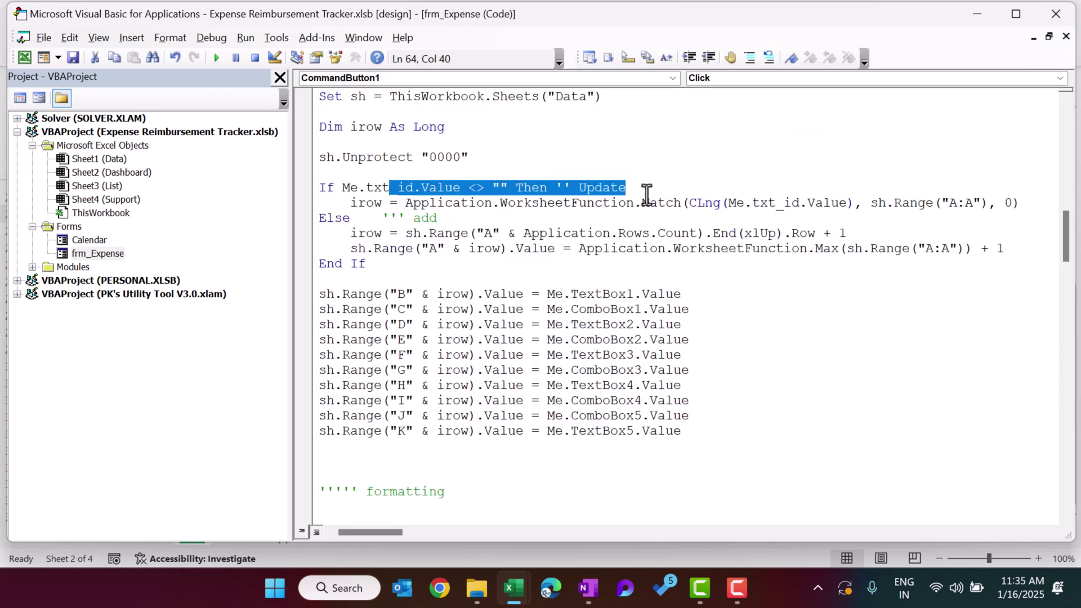
pyautogui.click(566, 219)
pyautogui.moveTo(566, 203); pyautogui.dragTo(760, 202)
# Review code writing form values into columns from B and copying row 5's formatting.
pyautogui.scroll(-2, 689, 266)
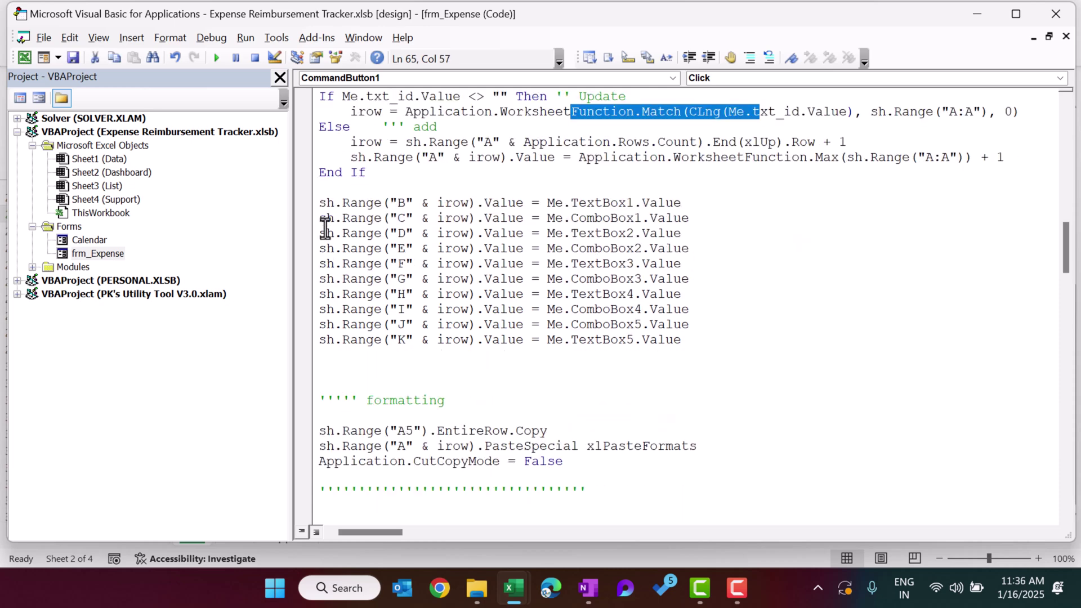
pyautogui.click(325, 203)
pyautogui.moveTo(325, 203); pyautogui.dragTo(683, 330)
pyautogui.click(661, 332)
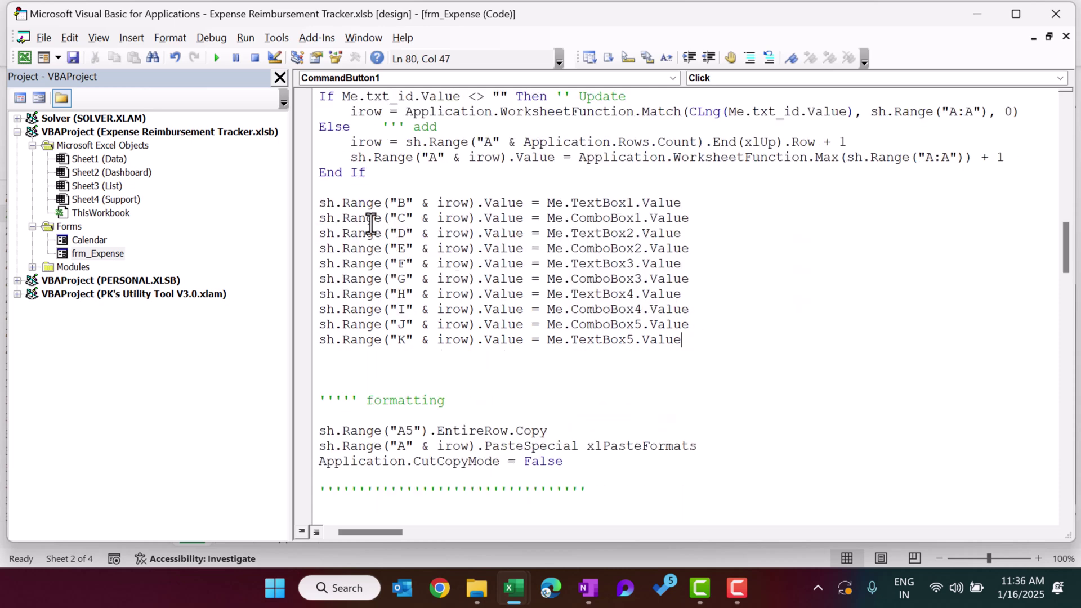
pyautogui.moveTo(366, 203); pyautogui.dragTo(491, 204)
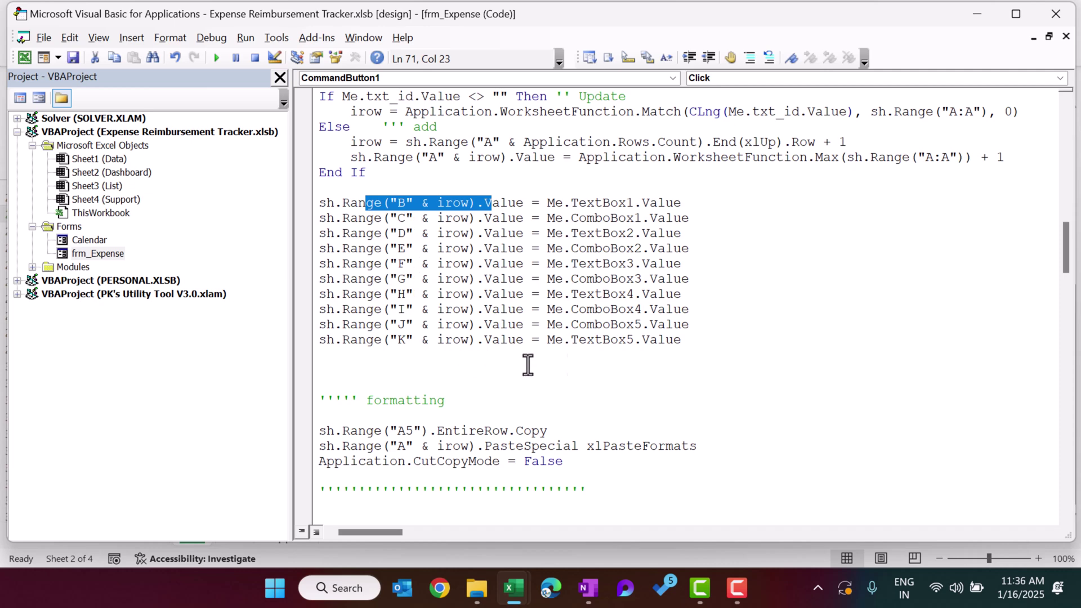
pyautogui.scroll(-3, 680, 367)
pyautogui.moveTo(547, 295)
pyautogui.mouseDown()
pyautogui.moveTo(320, 297)
pyautogui.moveTo(548, 295)
pyautogui.mouseUp()
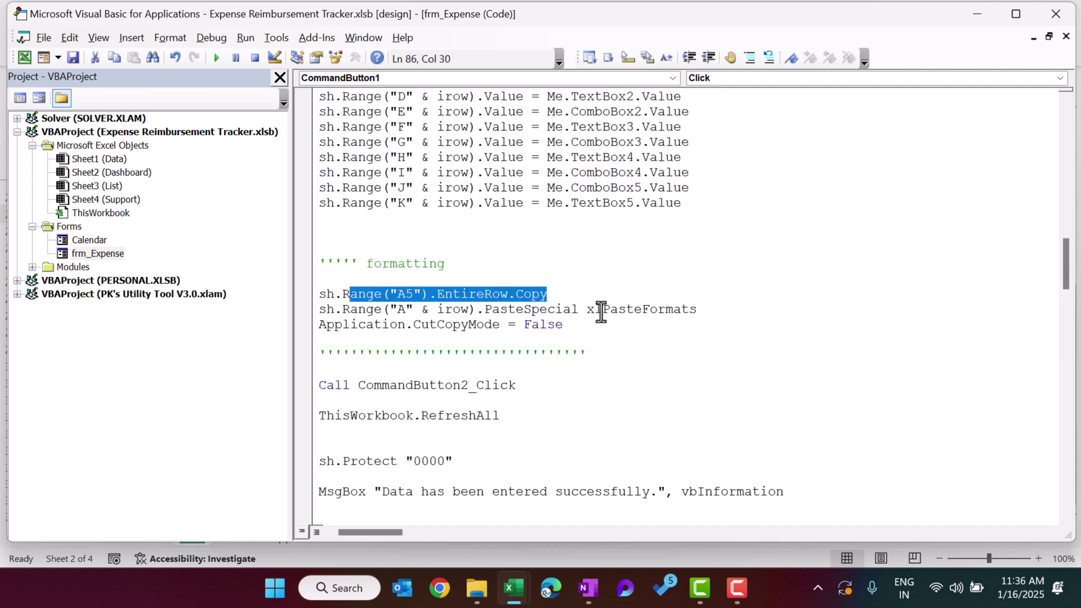
pyautogui.hotkey('alt', 'F11')
pyautogui.scroll(5, 242, 276)
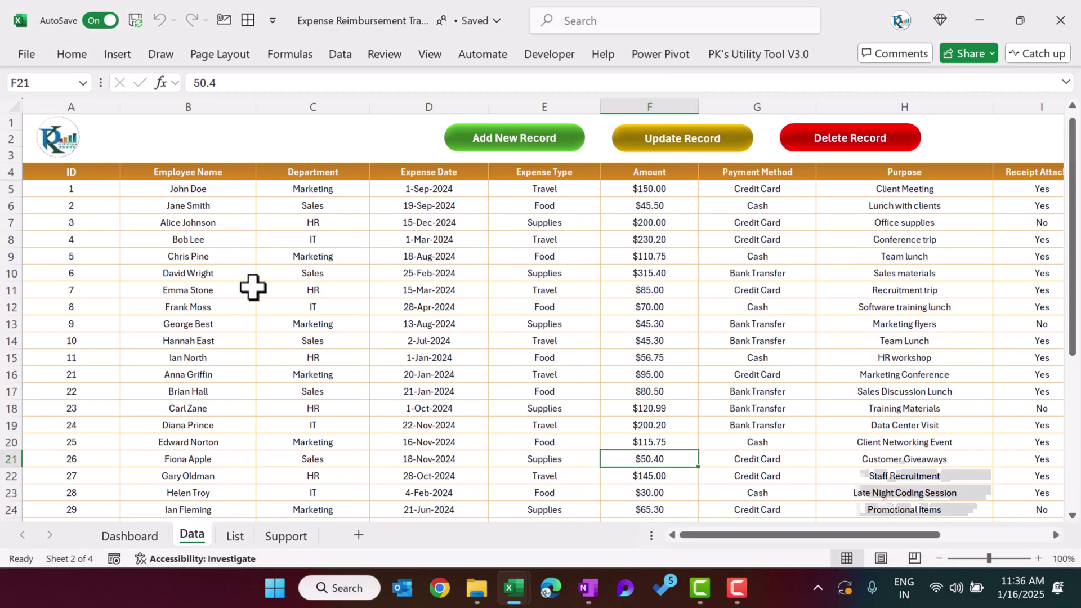
pyautogui.click(53, 189)
pyautogui.scroll(-5, 265, 382)
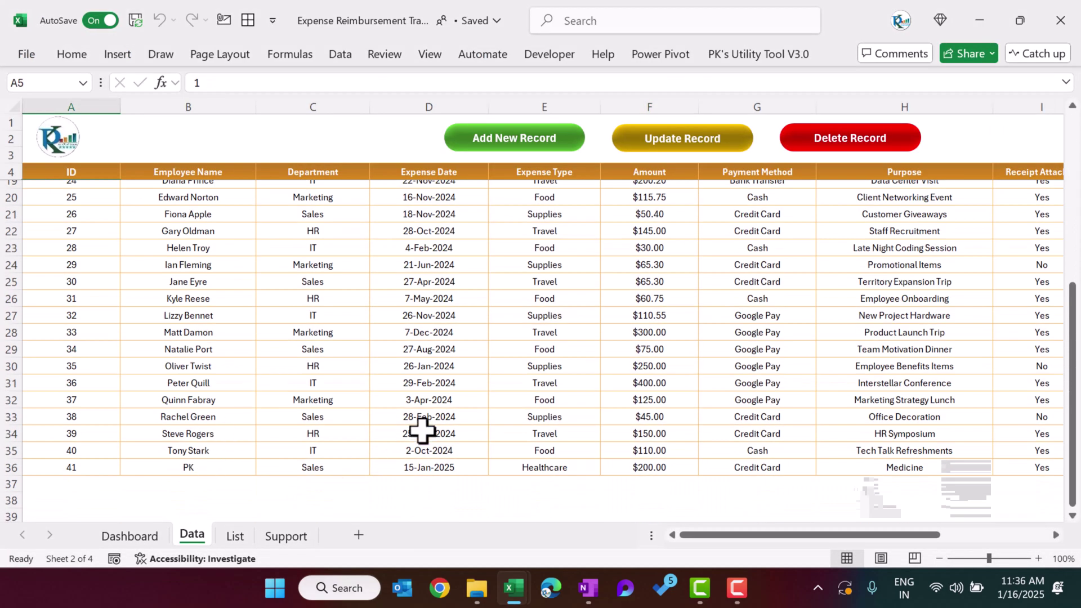
pyautogui.hotkey('alt', 'F11')
pyautogui.click(591, 264)
pyautogui.scroll(-4, 602, 273)
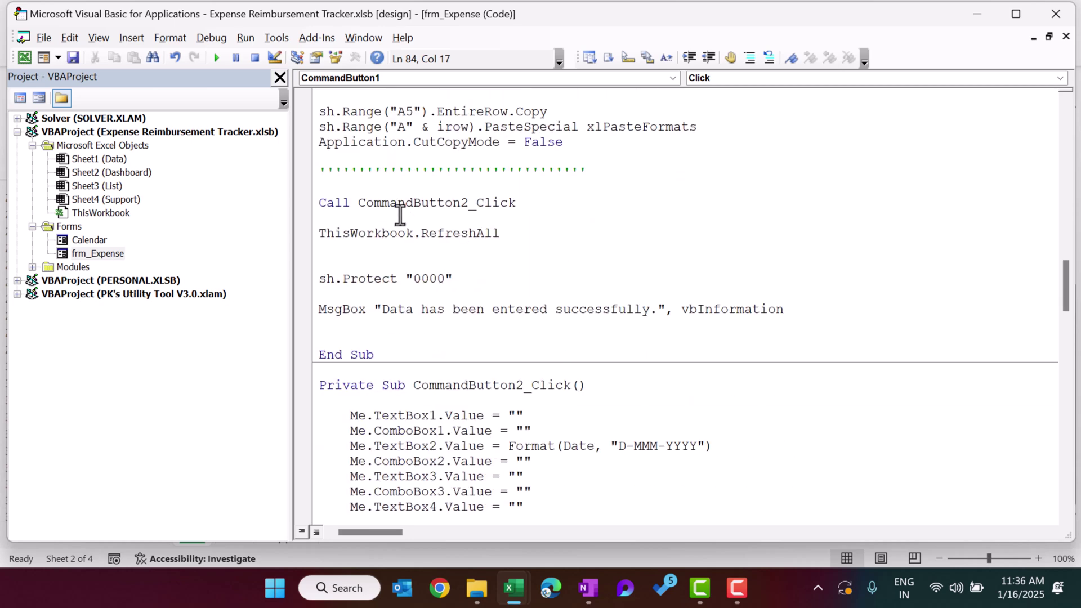
pyautogui.moveTo(342, 203); pyautogui.dragTo(536, 203)
pyautogui.moveTo(350, 234); pyautogui.dragTo(546, 235)
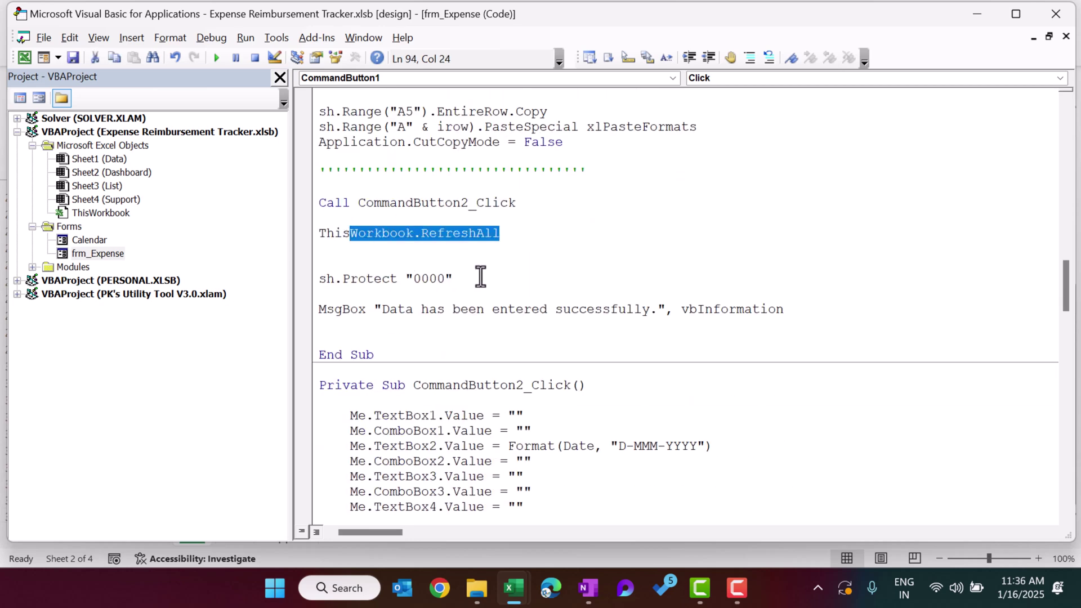
pyautogui.moveTo(357, 279); pyautogui.dragTo(535, 274)
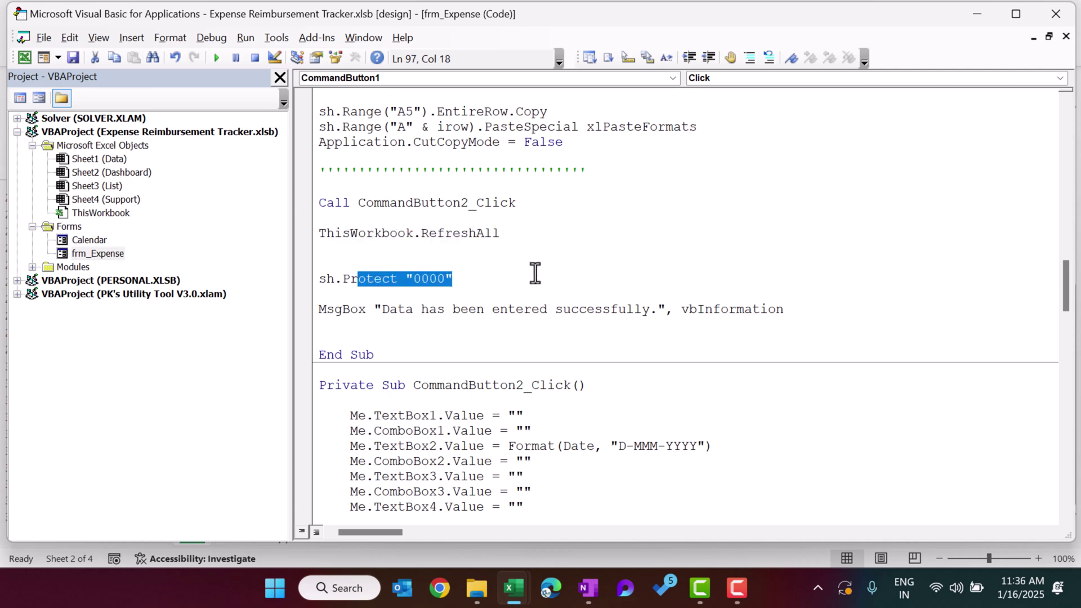
pyautogui.doubleClick(106, 255)
pyautogui.doubleClick(631, 353)
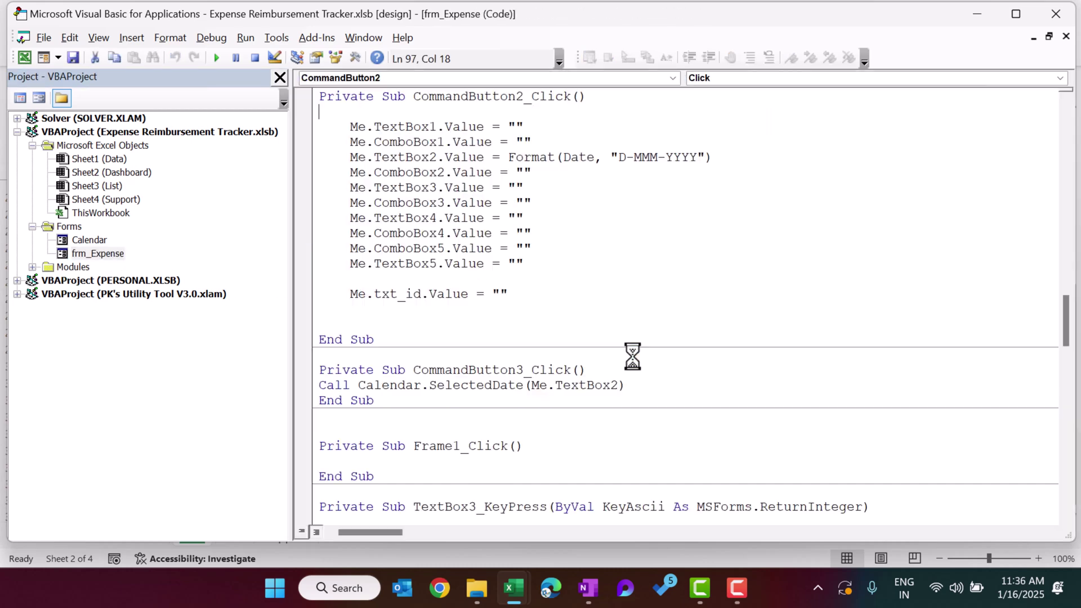
pyautogui.moveTo(350, 126); pyautogui.dragTo(560, 283)
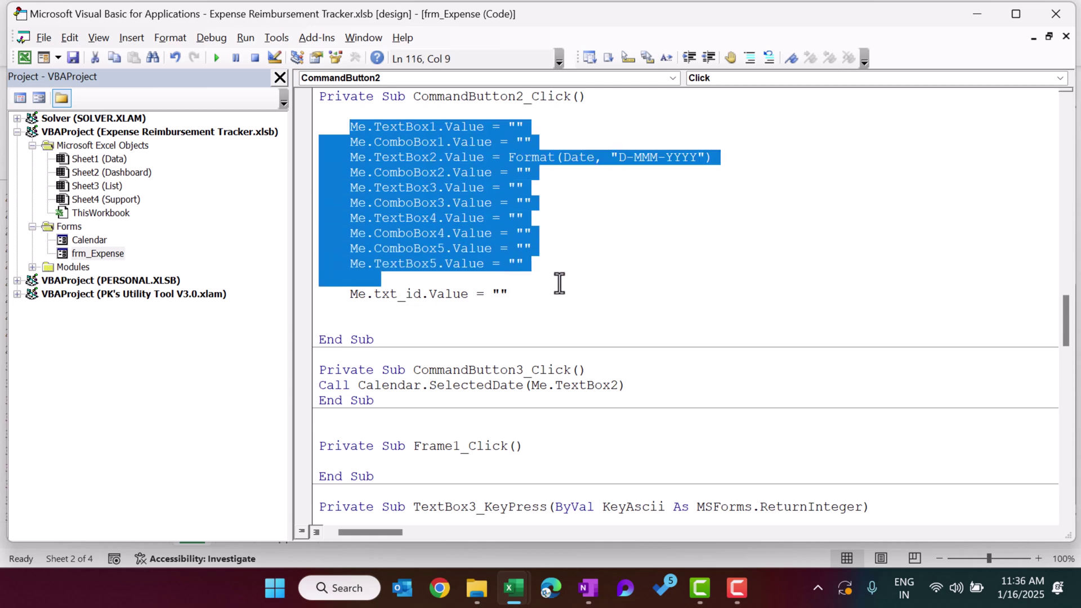
pyautogui.doubleClick(110, 252)
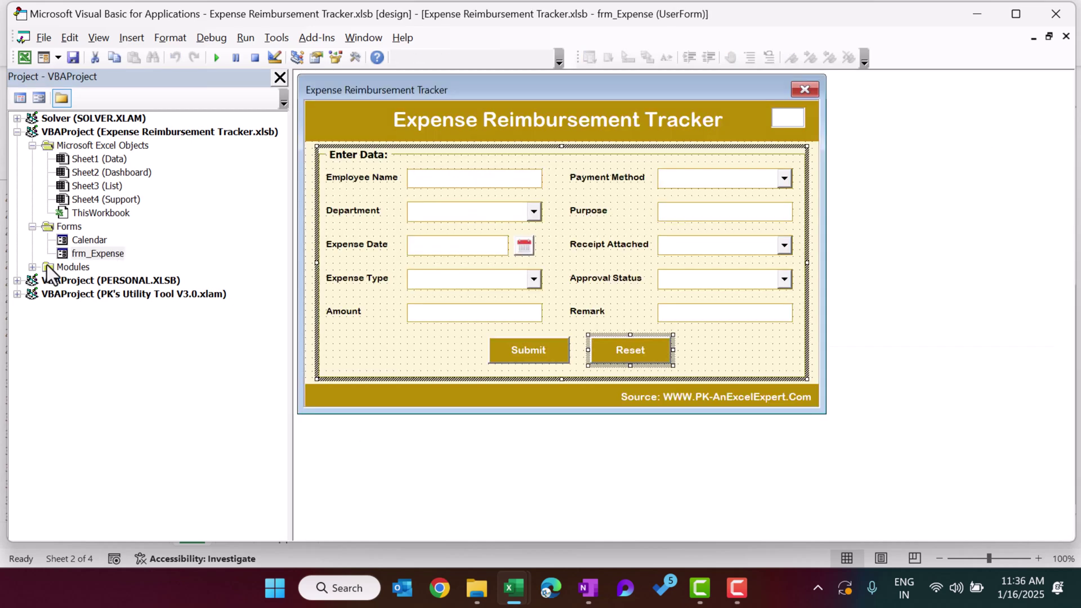
# Close the VBA editor and return to the expense records table.
pyautogui.click(1056, 14)
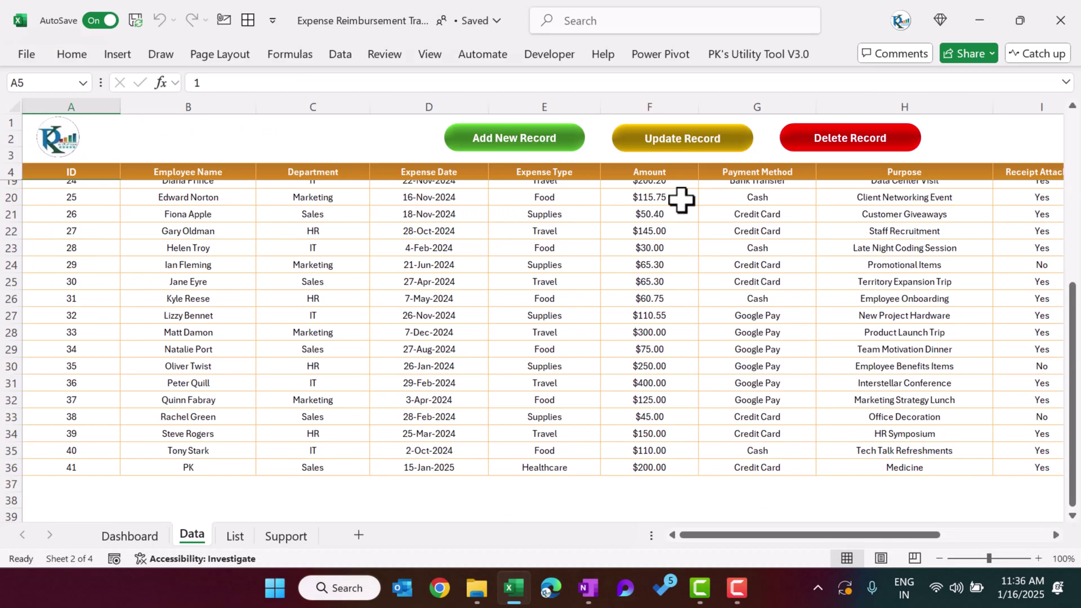
pyautogui.click(544, 270)
pyautogui.scroll(5, 394, 366)
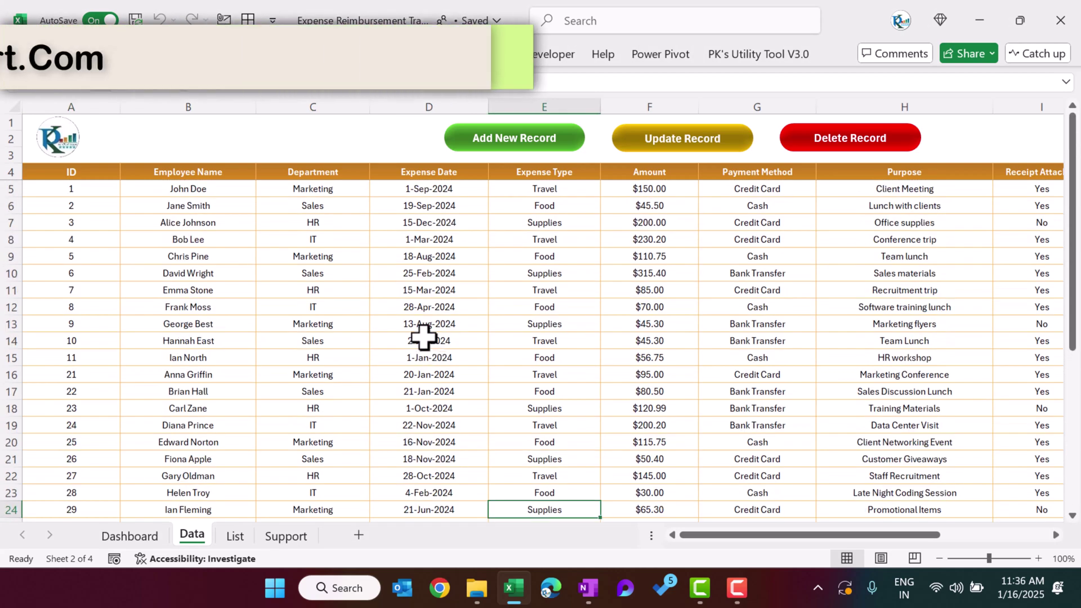
pyautogui.click(427, 274)
# Review the Support sheet pivot totals: Supplies, Credit Card $1,481, No receipt, and IT $1,151.
pyautogui.click(135, 537)
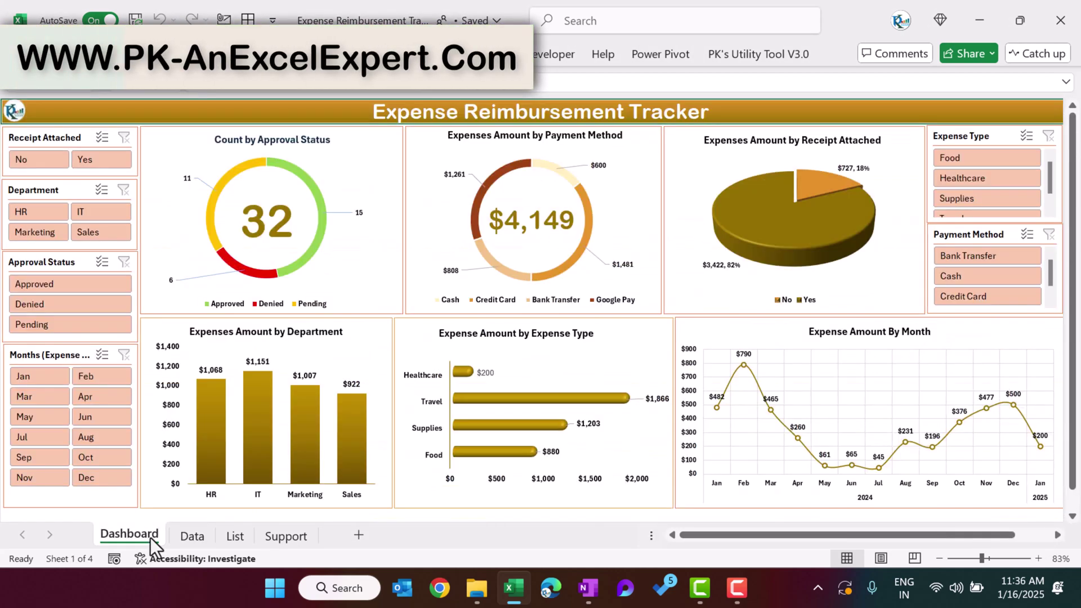
pyautogui.click(286, 536)
pyautogui.click(389, 321)
pyautogui.moveTo(891, 535); pyautogui.dragTo(745, 536)
pyautogui.click(458, 183)
pyautogui.click(676, 189)
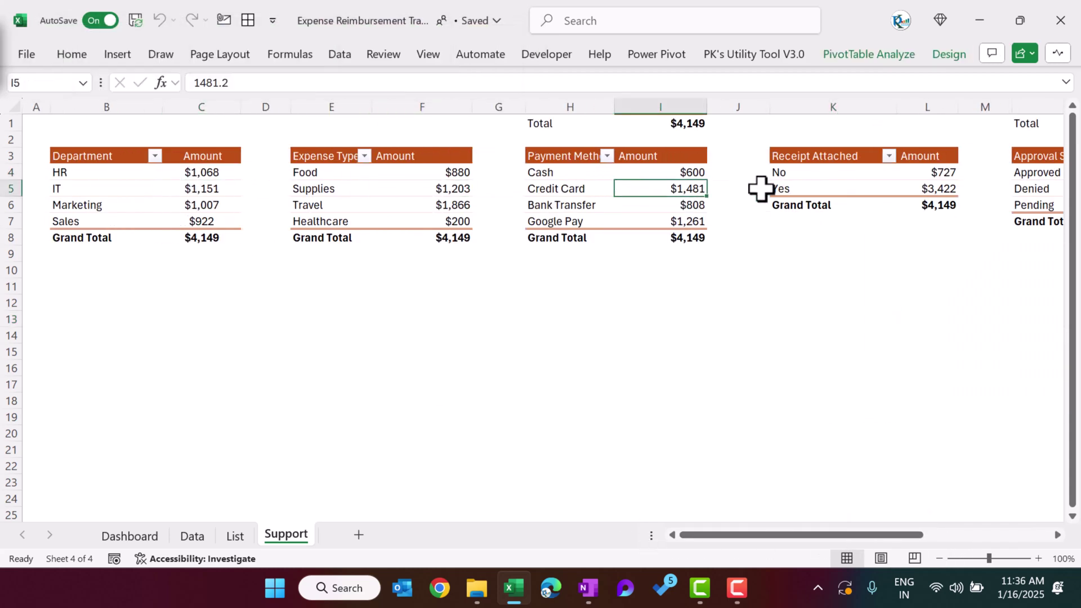
pyautogui.click(799, 172)
pyautogui.click(214, 189)
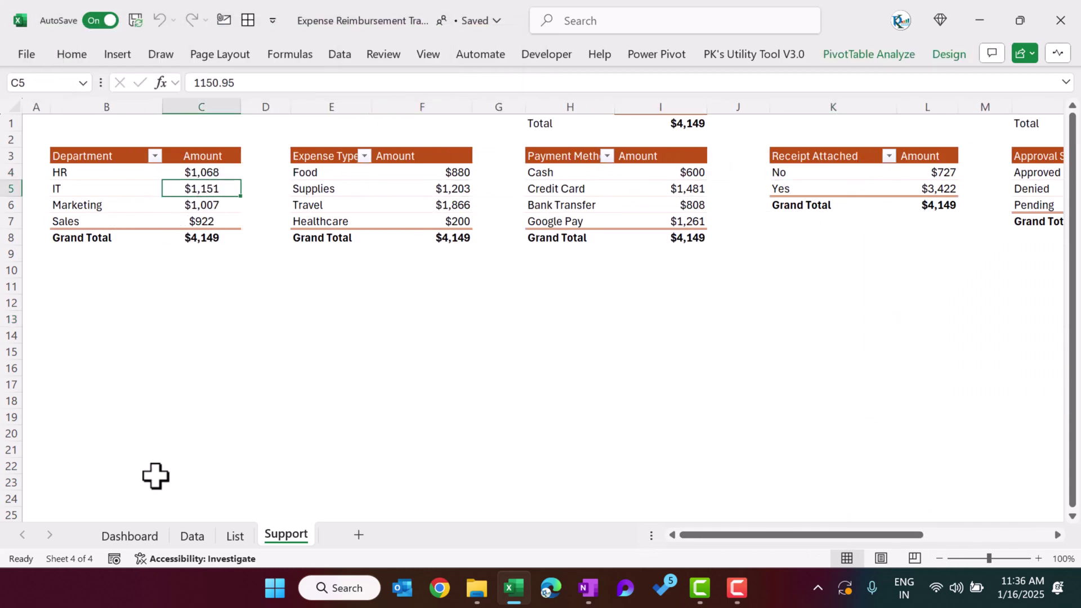
# Select the HR, IT and Marketing amounts across the first pivot tables.
pyautogui.click(147, 536)
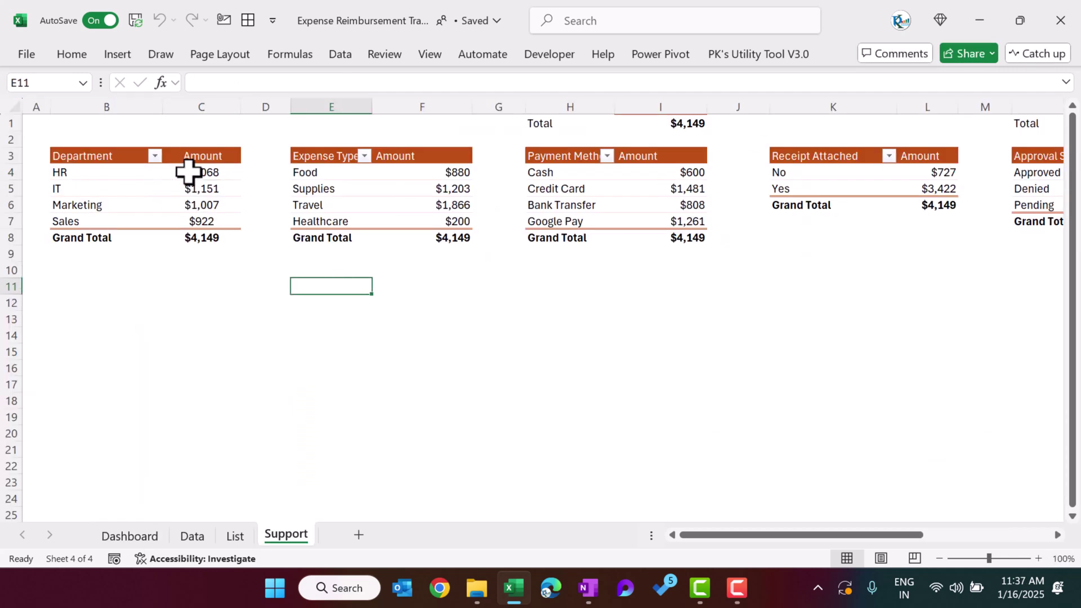
pyautogui.moveTo(193, 174); pyautogui.dragTo(202, 205)
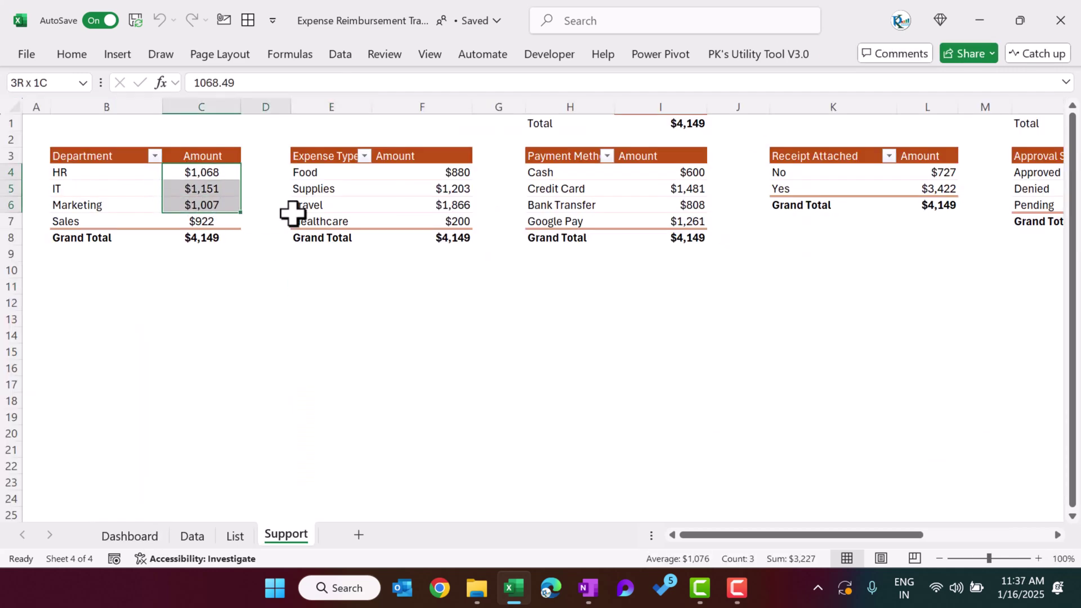
pyautogui.moveTo(293, 212); pyautogui.dragTo(451, 222)
pyautogui.click(143, 537)
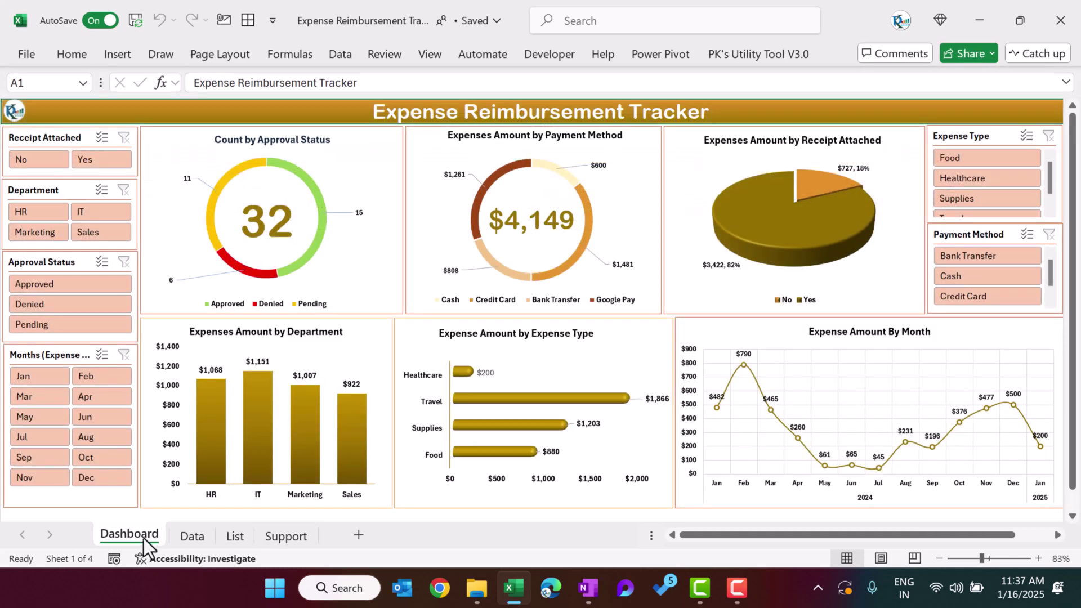
pyautogui.click(287, 538)
pyautogui.click(332, 254)
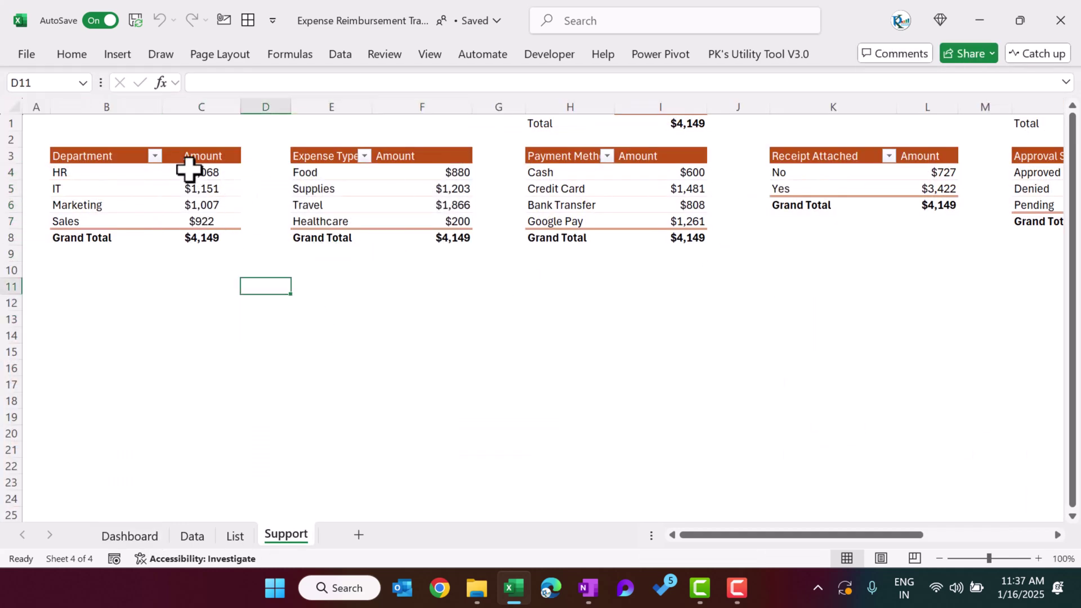
# Confirm the department amounts total $4,149, finishing on the Dashboard sheet.
pyautogui.moveTo(189, 171); pyautogui.dragTo(581, 221)
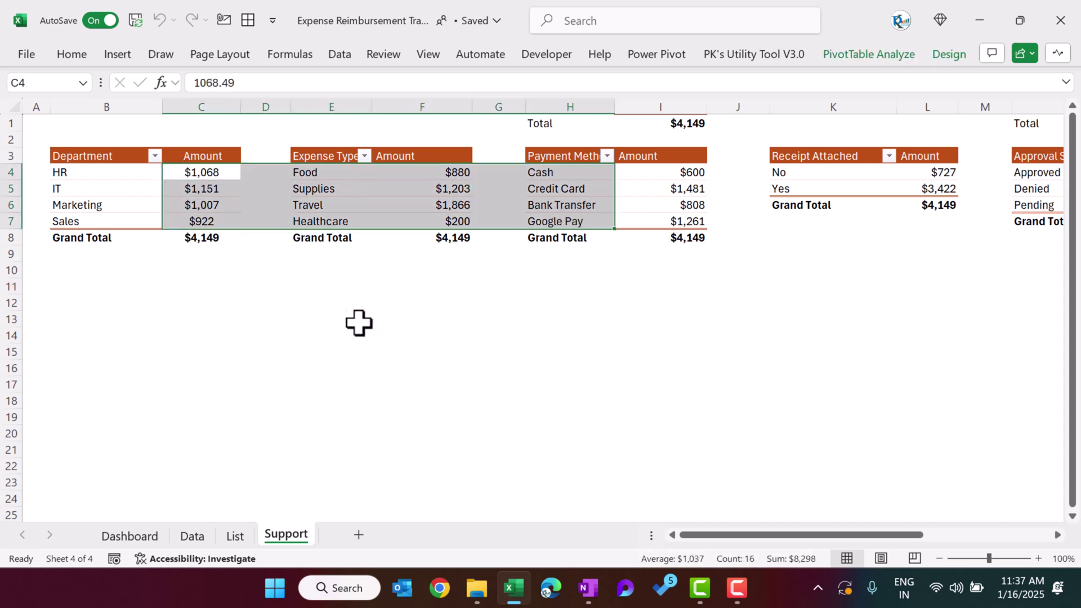
pyautogui.click(250, 336)
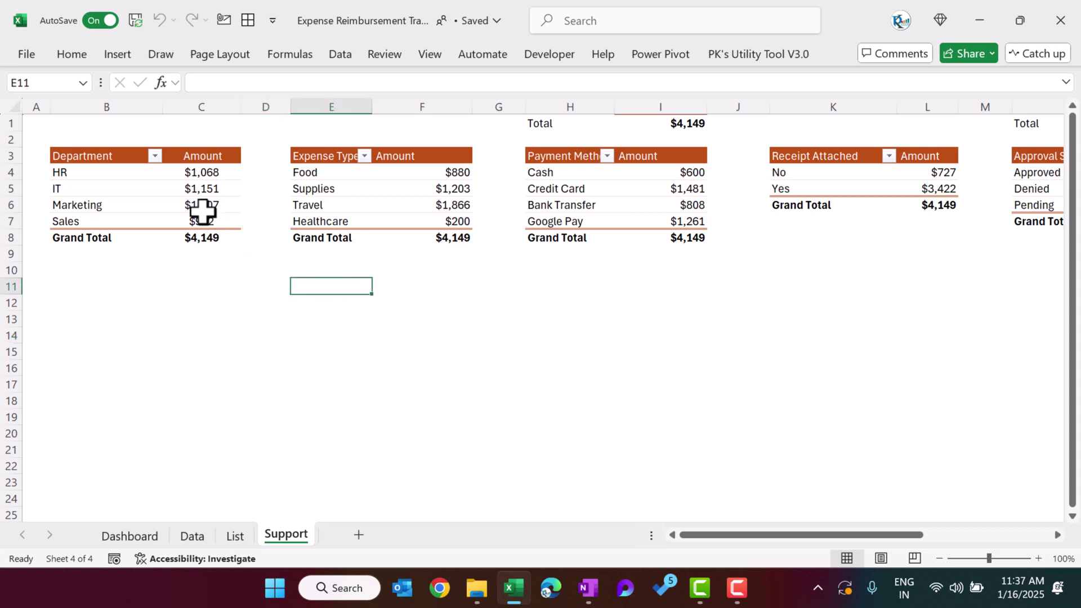
pyautogui.moveTo(201, 173); pyautogui.dragTo(201, 223)
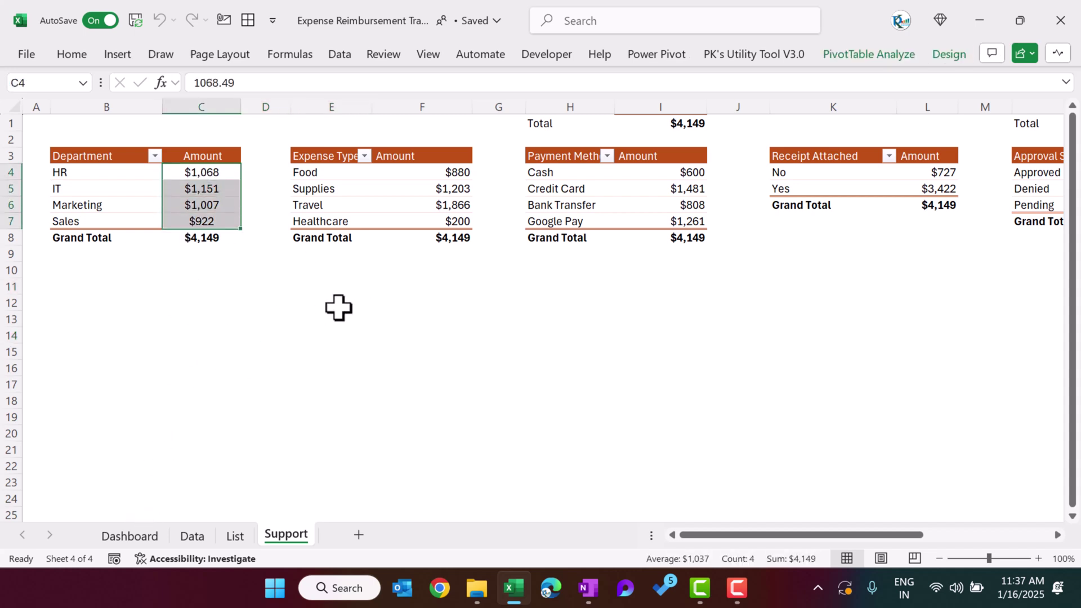
pyautogui.click(129, 535)
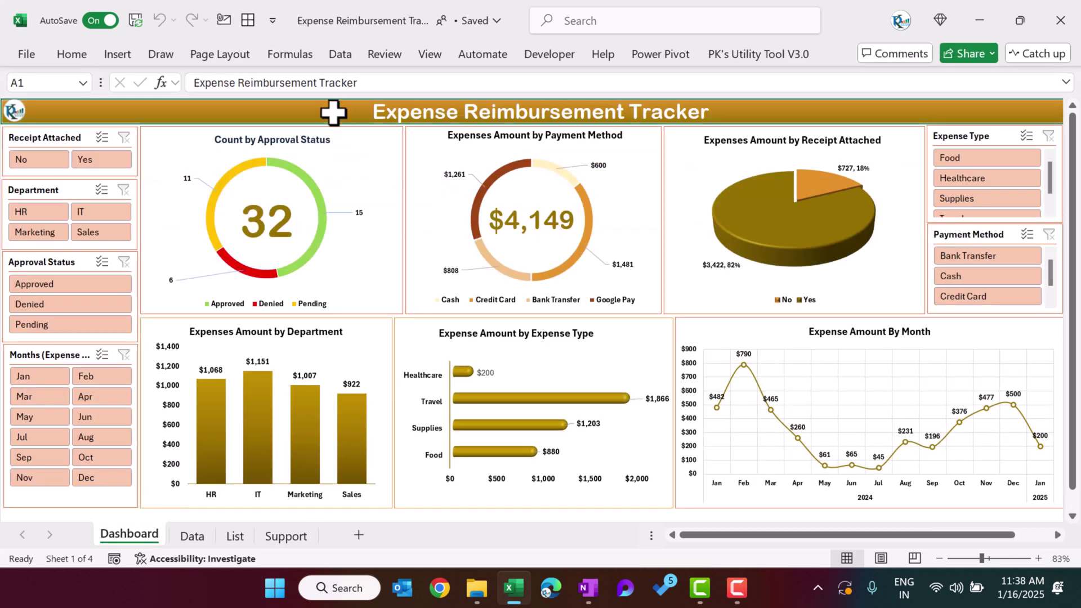